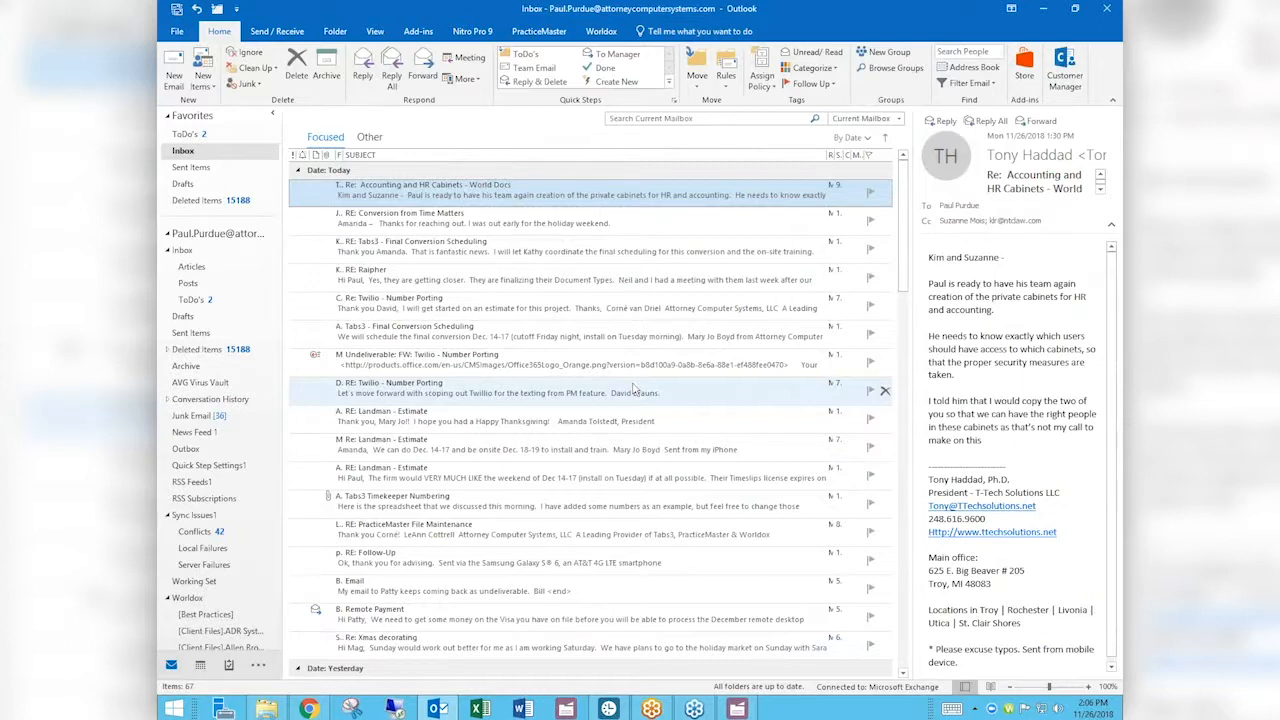
- Minimize Outlook and start the Data File Integrity Check in PracticeMaster with email attachments included
{"action": "left_click", "coordinate": [1046, 12]}
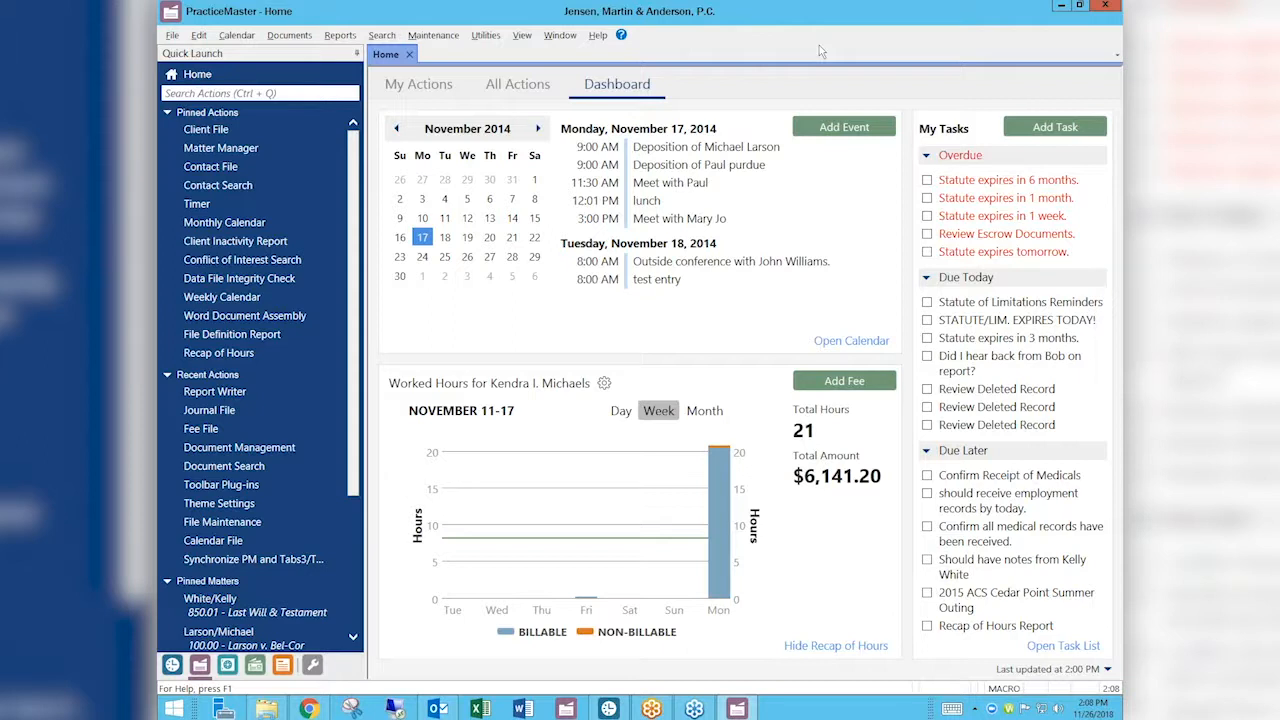
{"action": "left_click", "coordinate": [488, 36]}
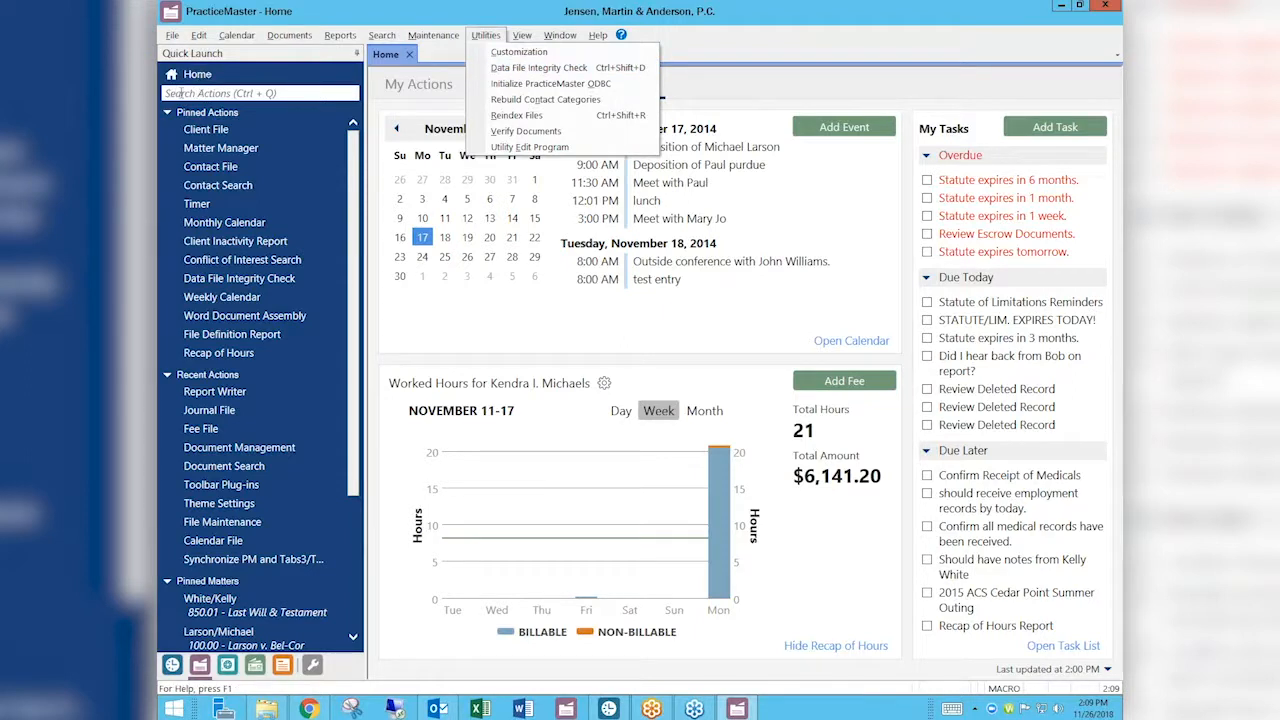
{"action": "left_click", "coordinate": [516, 68]}
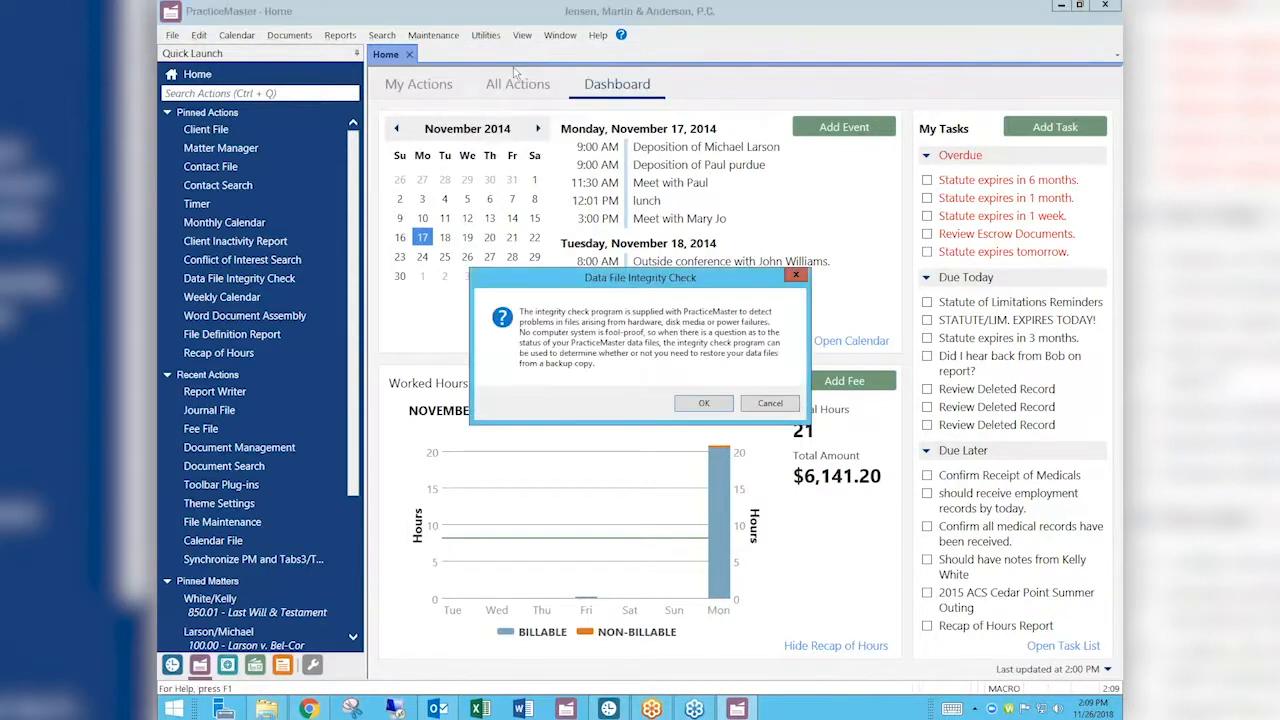
{"action": "left_click", "coordinate": [706, 402]}
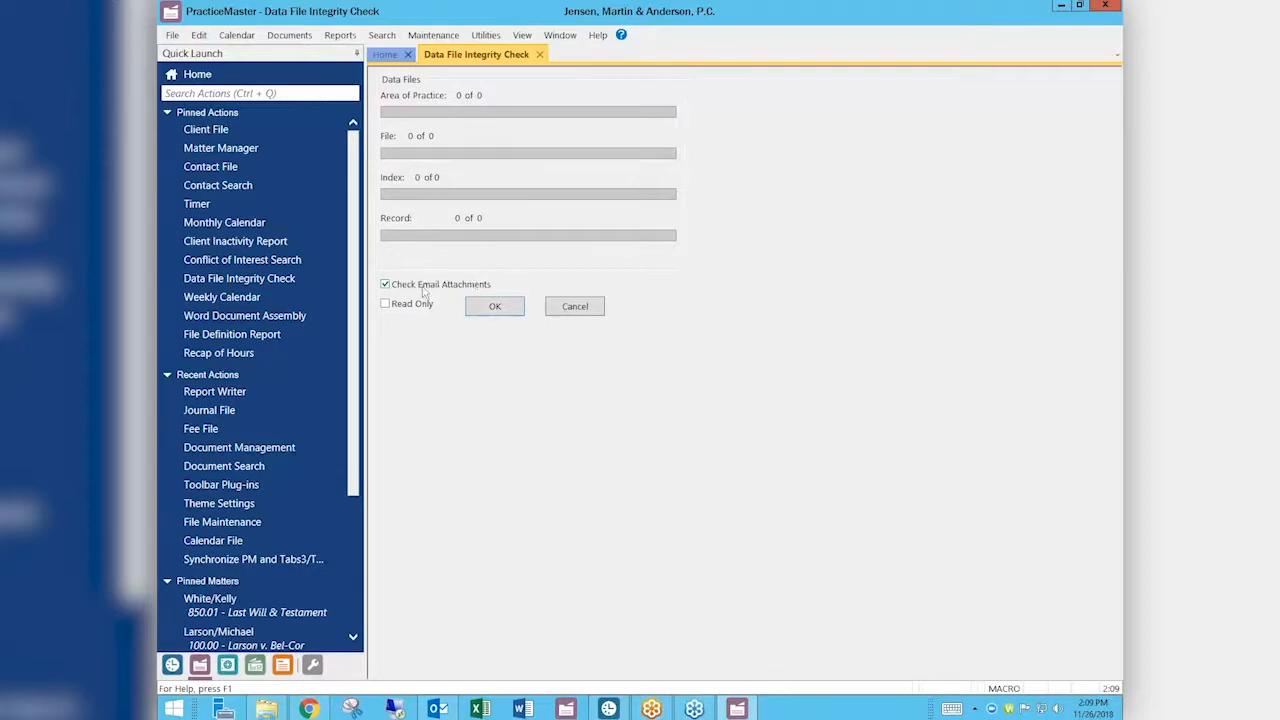
{"action": "left_click", "coordinate": [491, 309]}
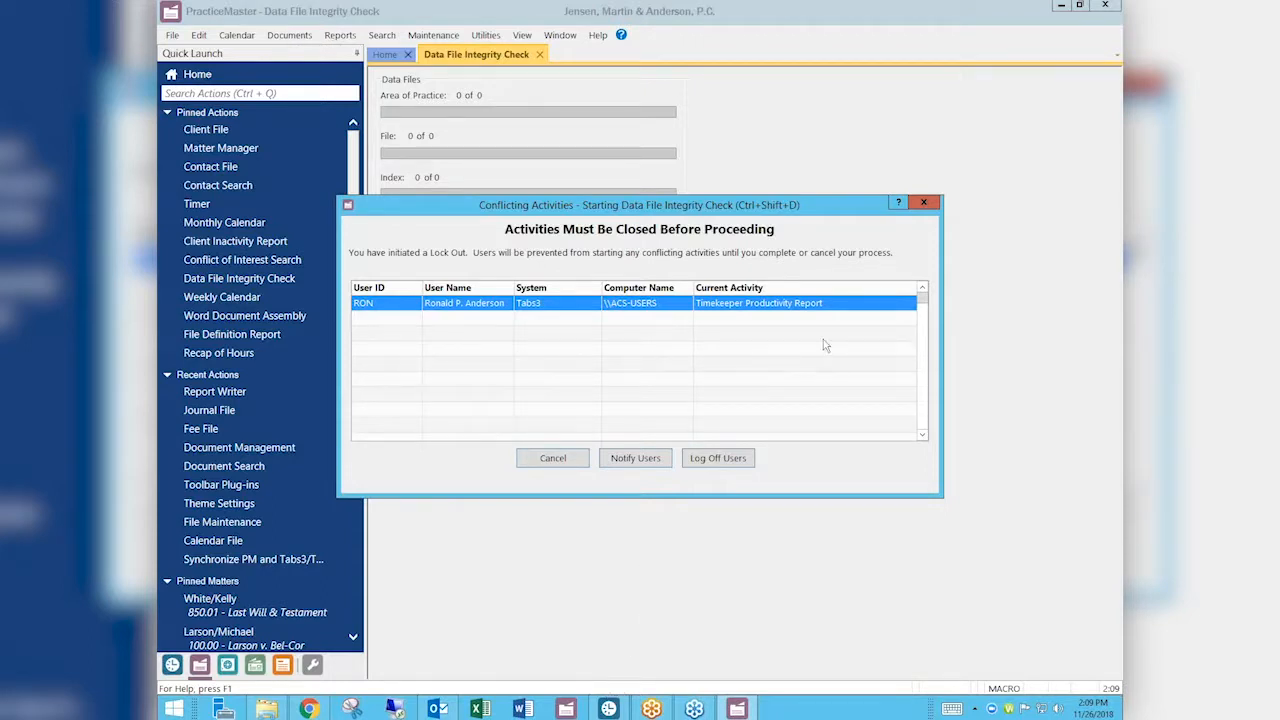
- Switch to Tabs3, close the conflicting Timekeeper Productivity Report, and exit the program so the integrity check can proceed
{"action": "left_click", "coordinate": [608, 708]}
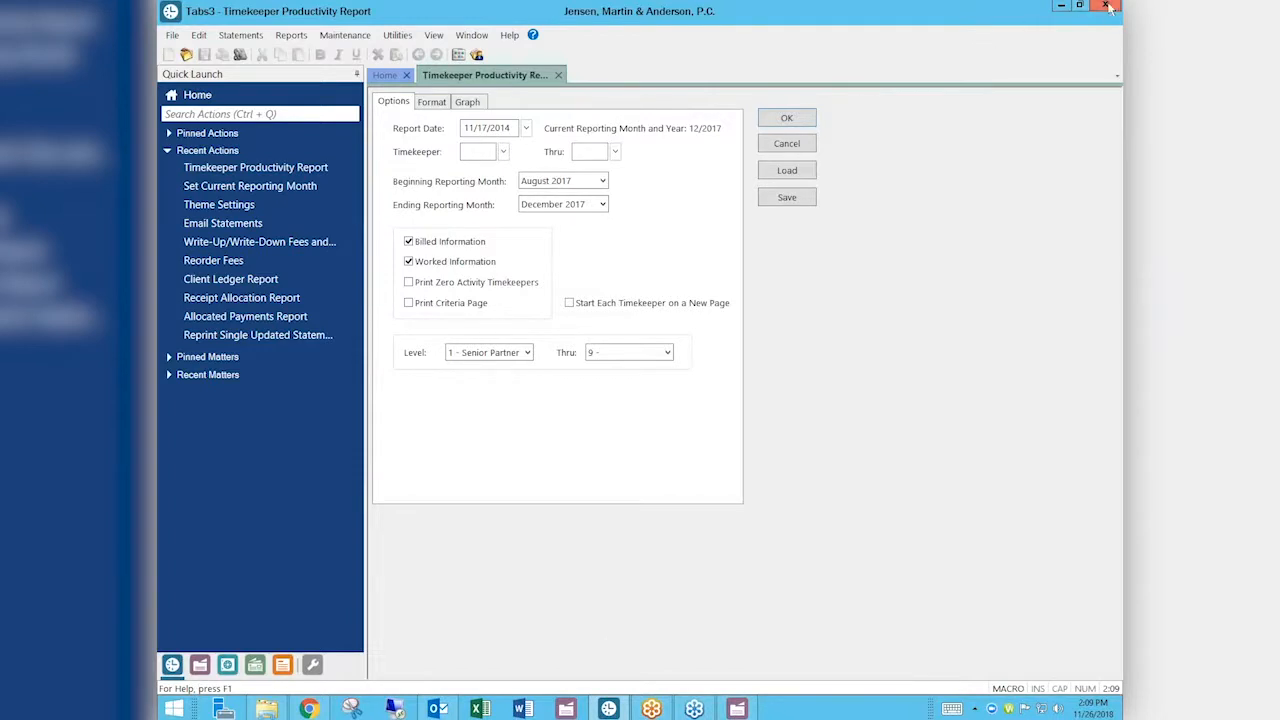
{"action": "left_click", "coordinate": [1105, 6]}
{"action": "left_click", "coordinate": [673, 391]}
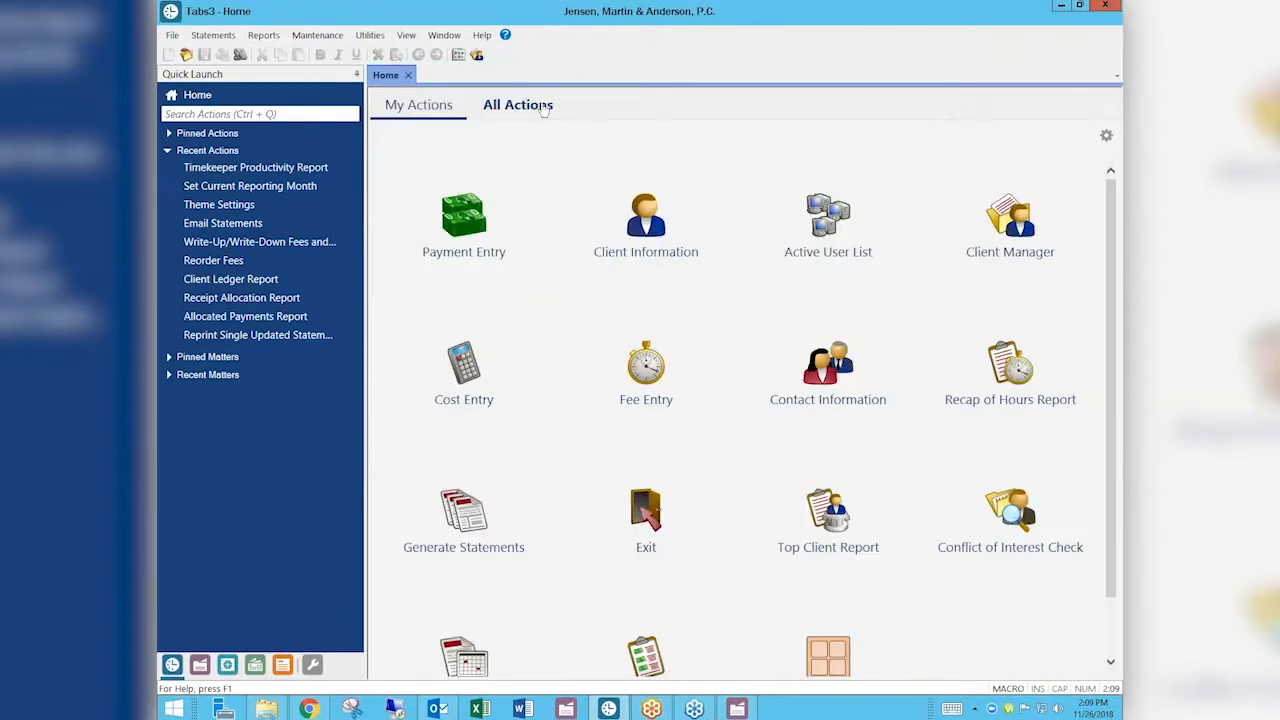
{"action": "left_click", "coordinate": [1110, 6]}
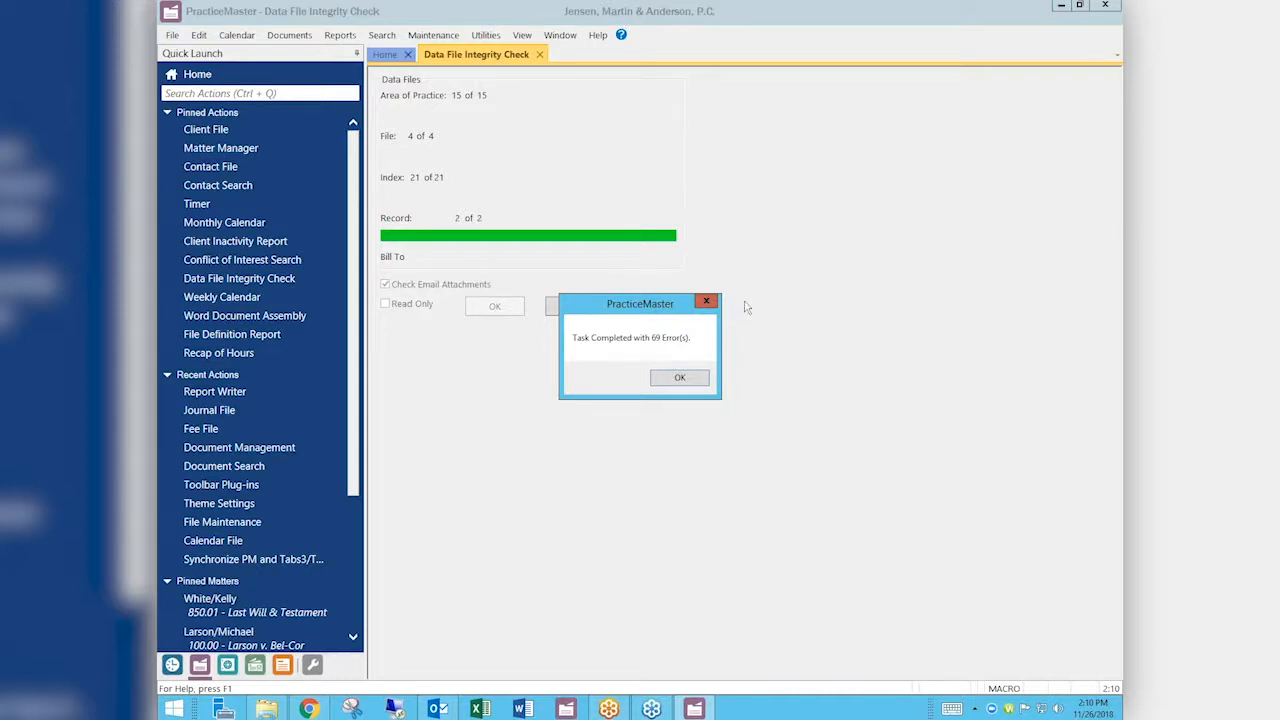
- Preview the integrity check error report and open the journal record behind the first Date_Time error
{"action": "left_click", "coordinate": [675, 378]}
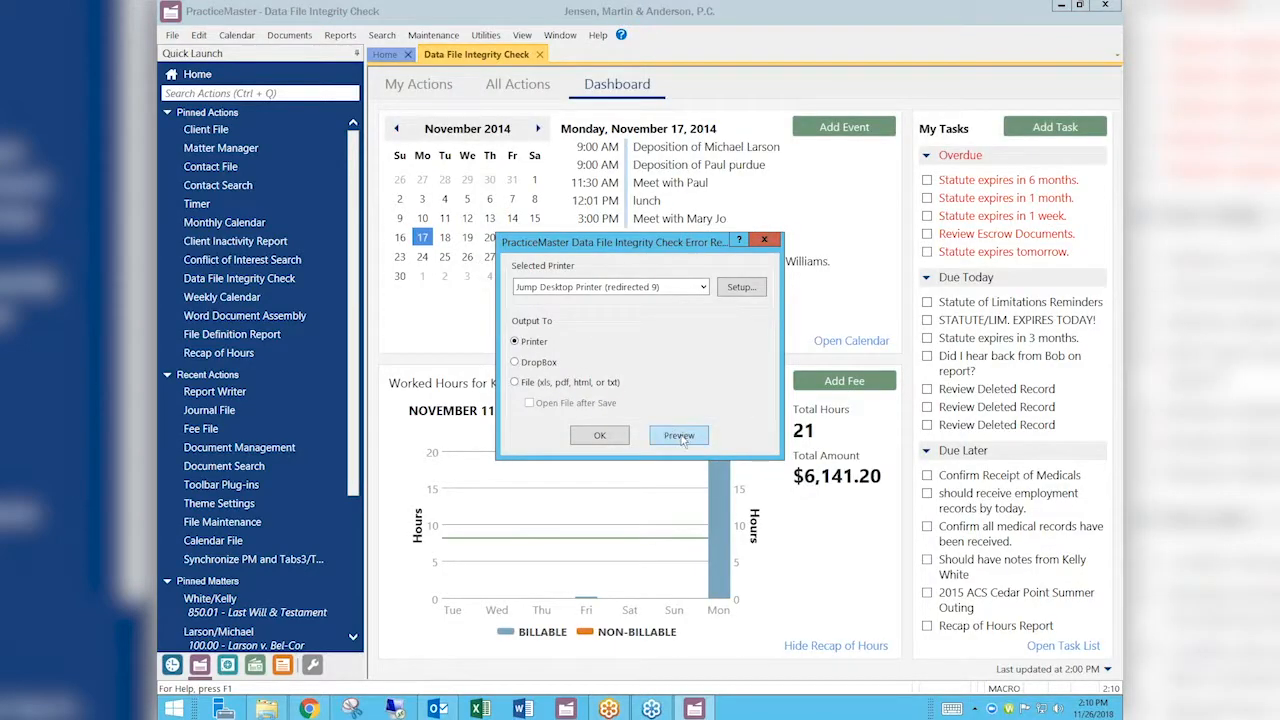
{"action": "left_click", "coordinate": [679, 436]}
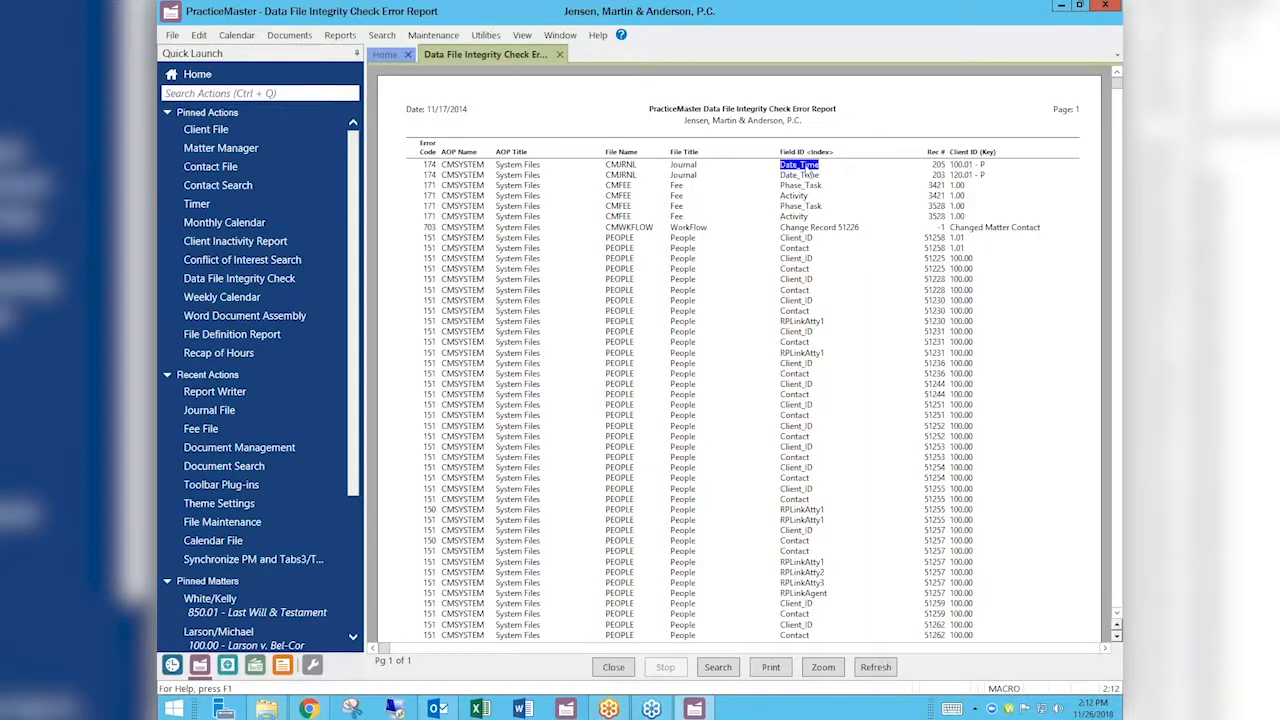
{"action": "double_click", "coordinate": [806, 175]}
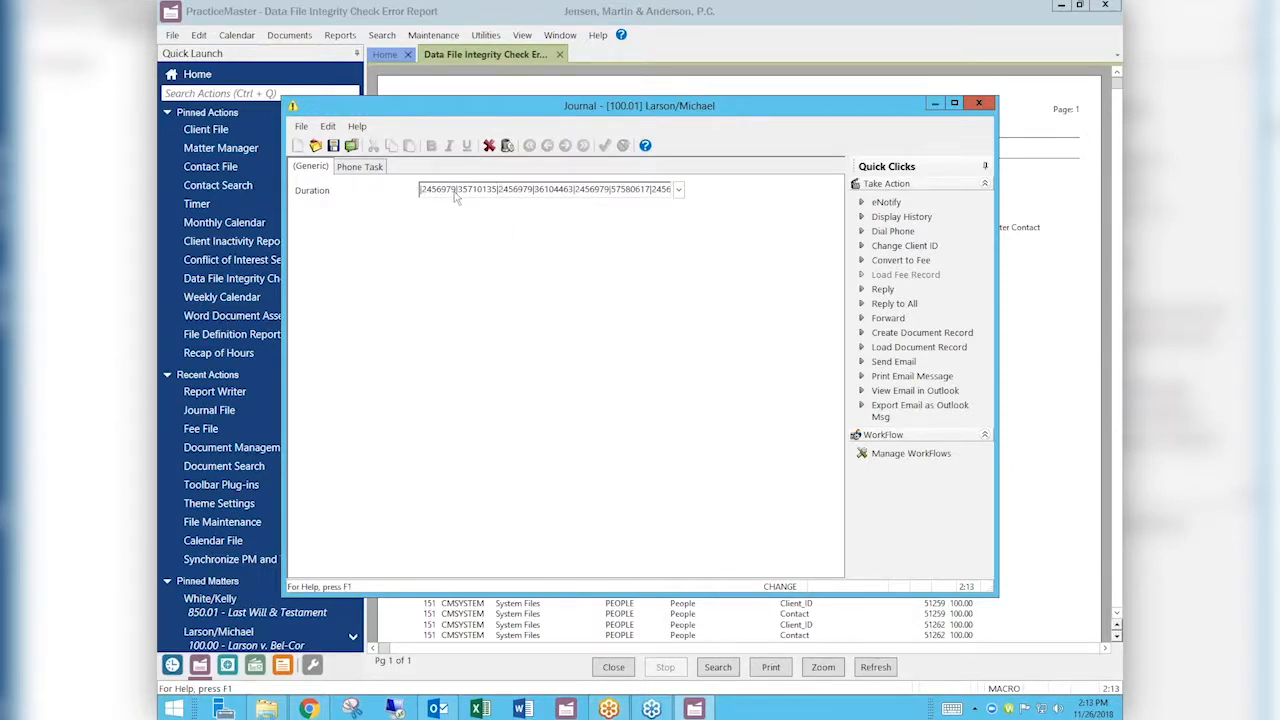
- Examine the journal record's phone task duration and close the record
{"action": "left_click", "coordinate": [383, 167]}
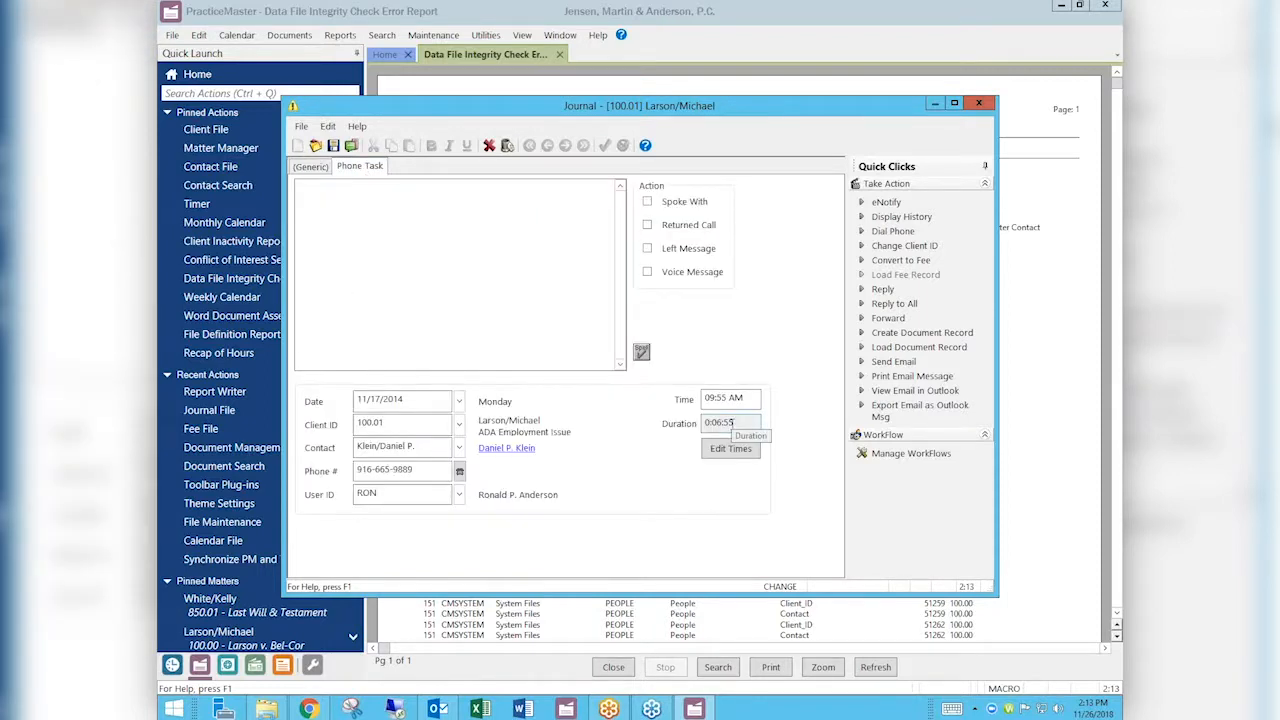
{"action": "left_click_drag", "start_coordinate": [736, 423], "coordinate": [685, 410]}
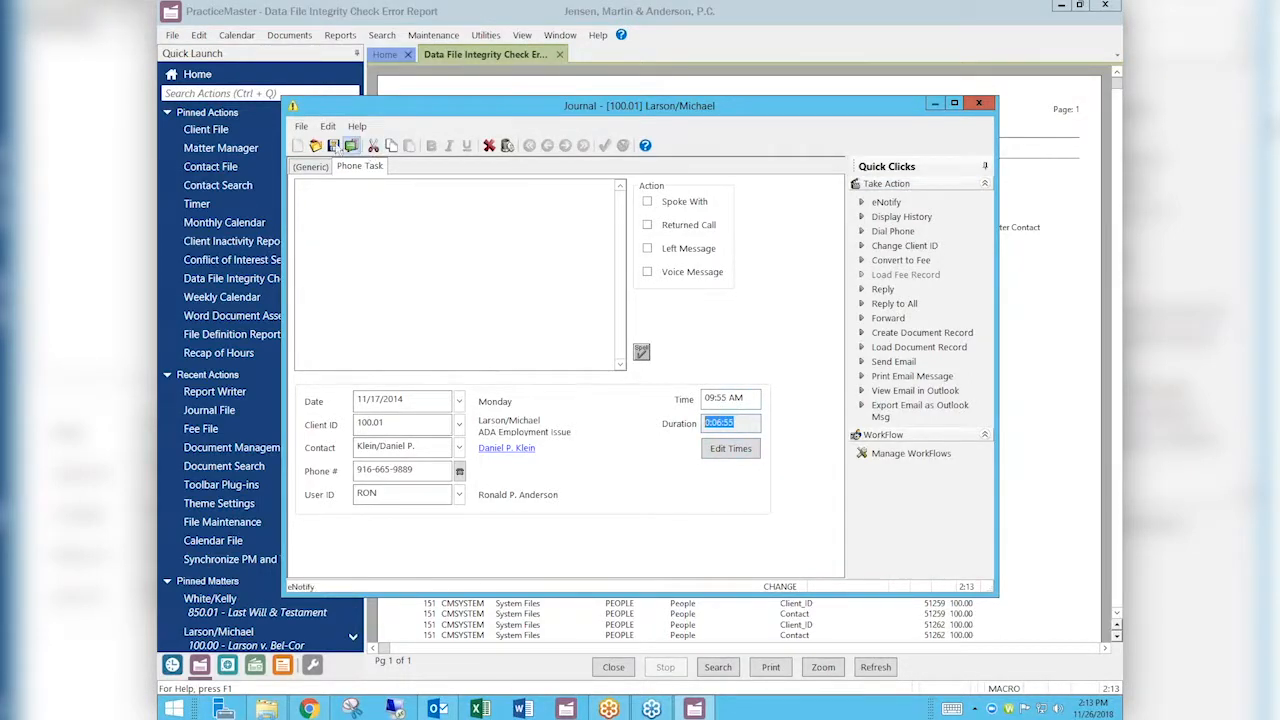
{"action": "left_click", "coordinate": [979, 103]}
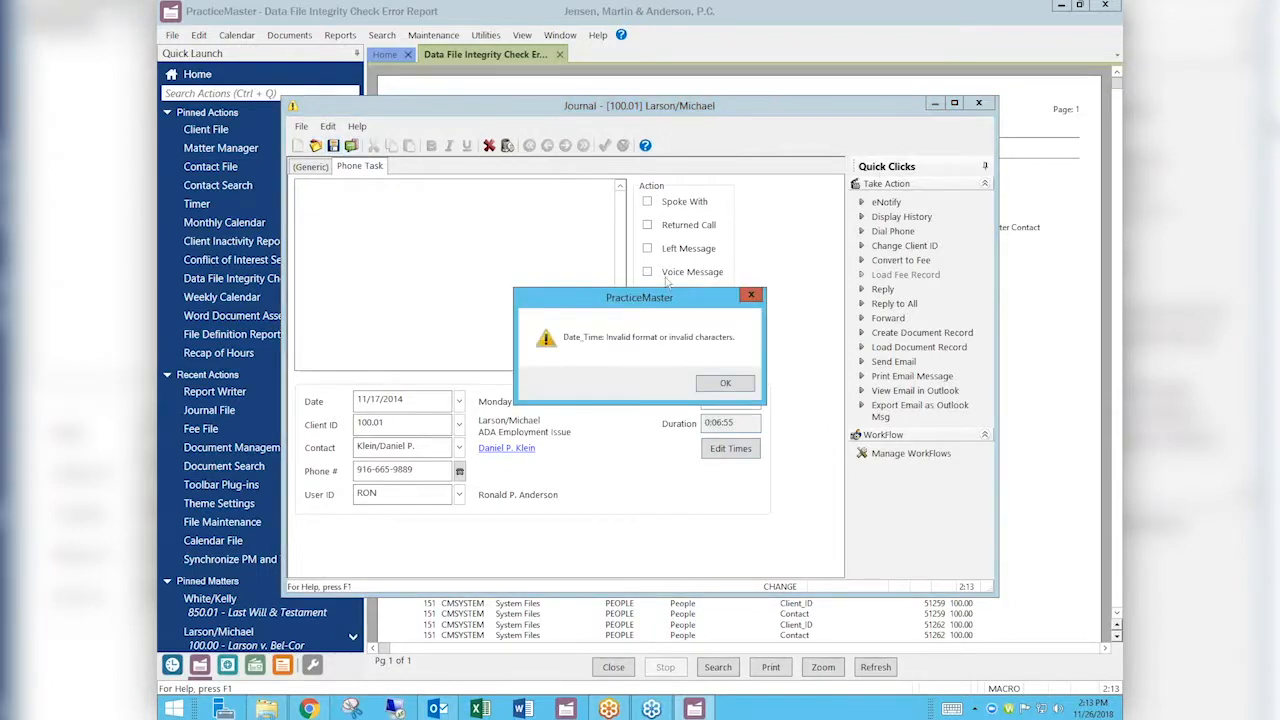
{"action": "left_click", "coordinate": [720, 384]}
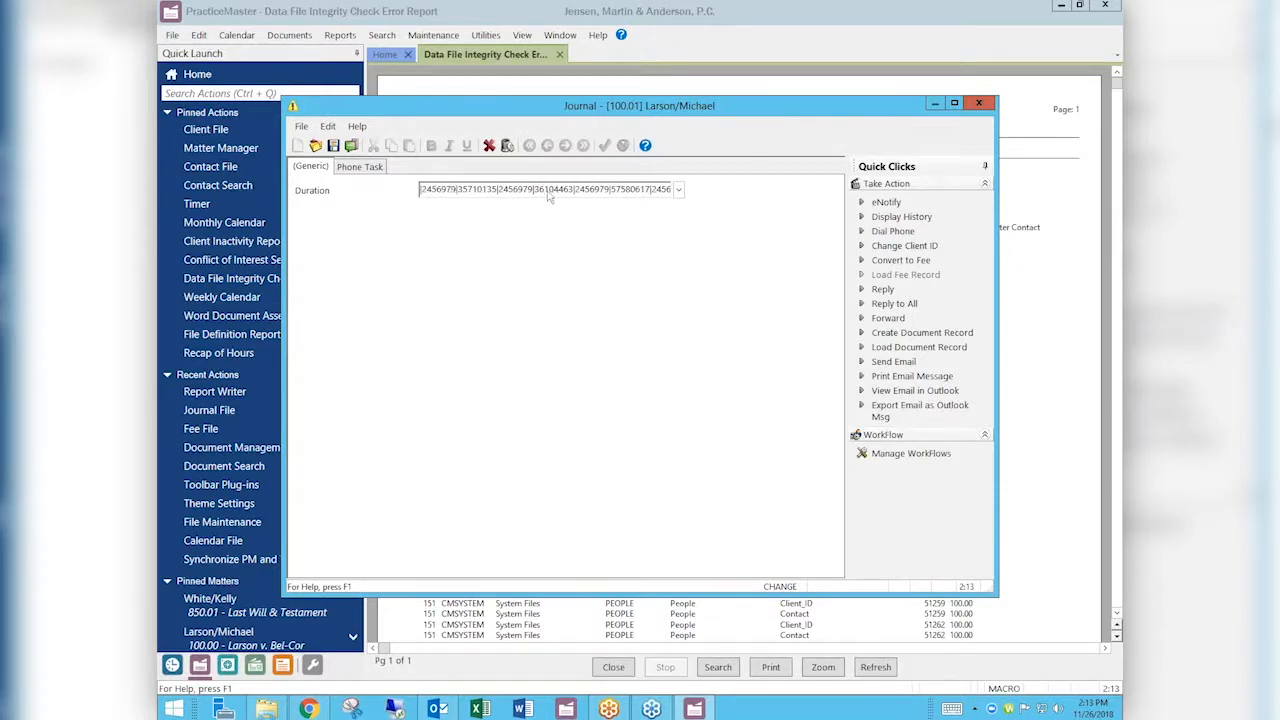
{"action": "left_click", "coordinate": [980, 104]}
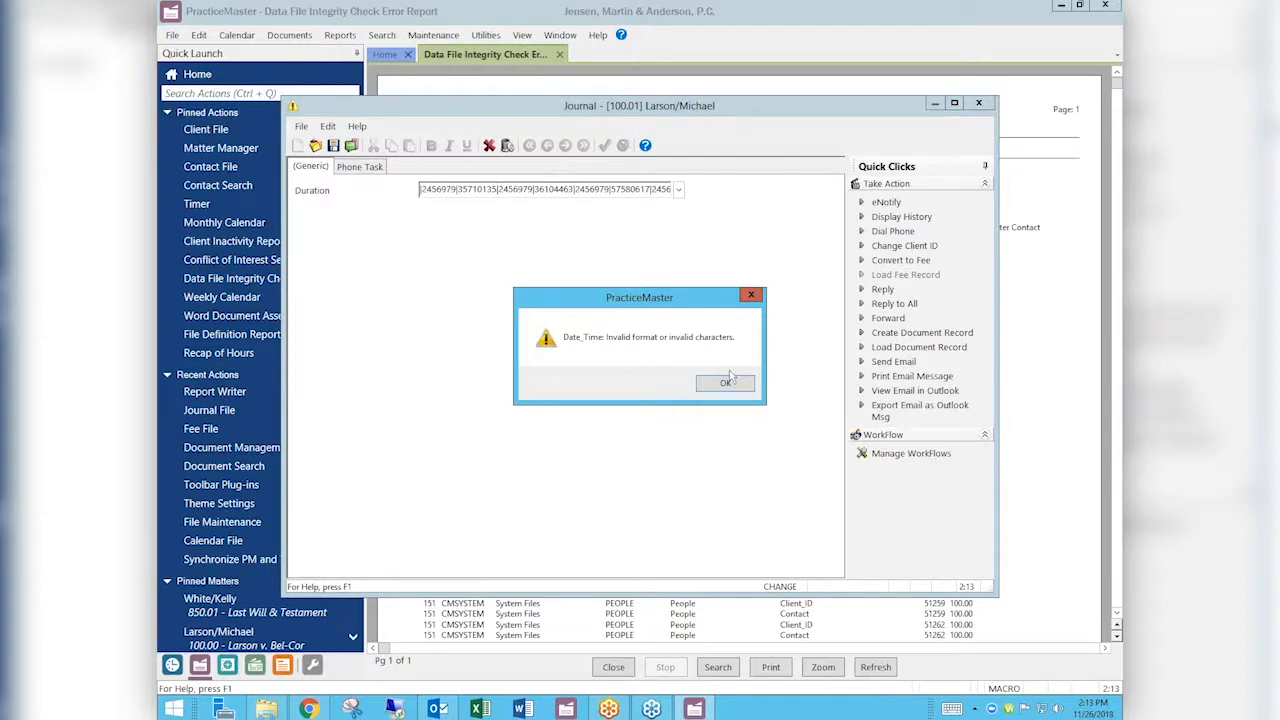
{"action": "left_click", "coordinate": [726, 385]}
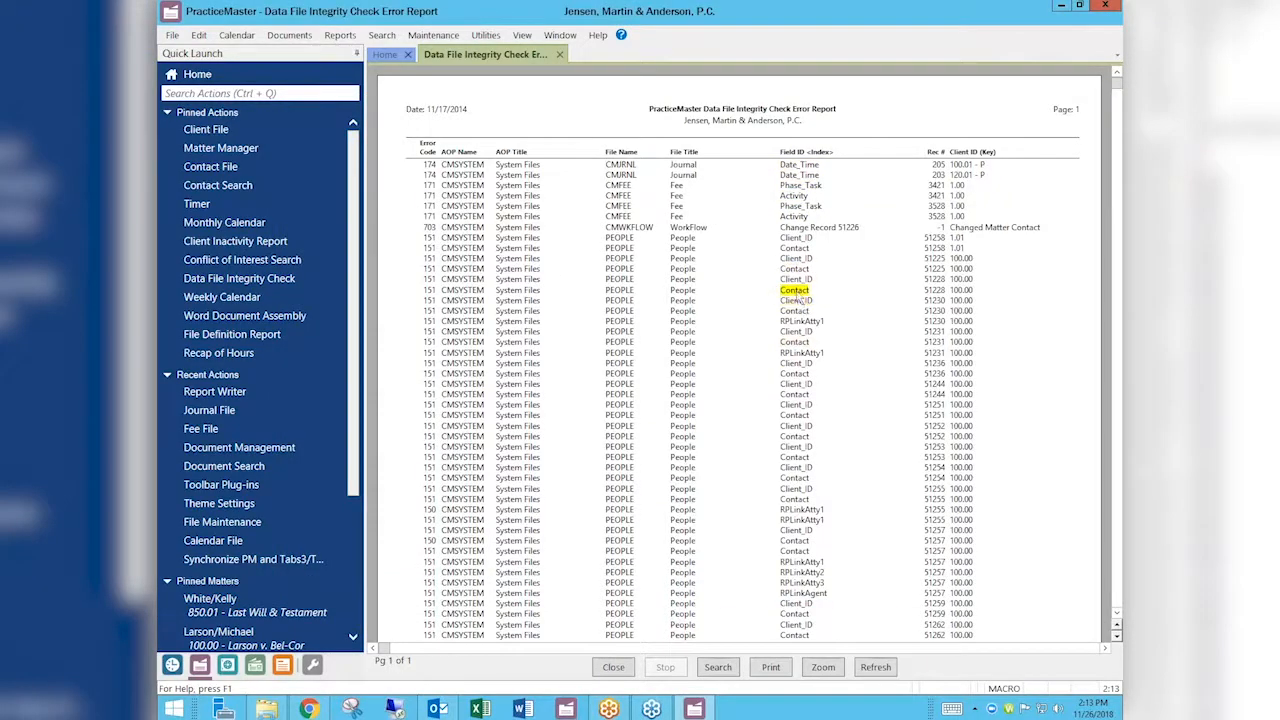
- Open the fee record behind the first Phase_Task error and set its phase/task to B180 and activity to A110
{"action": "double_click", "coordinate": [798, 185]}
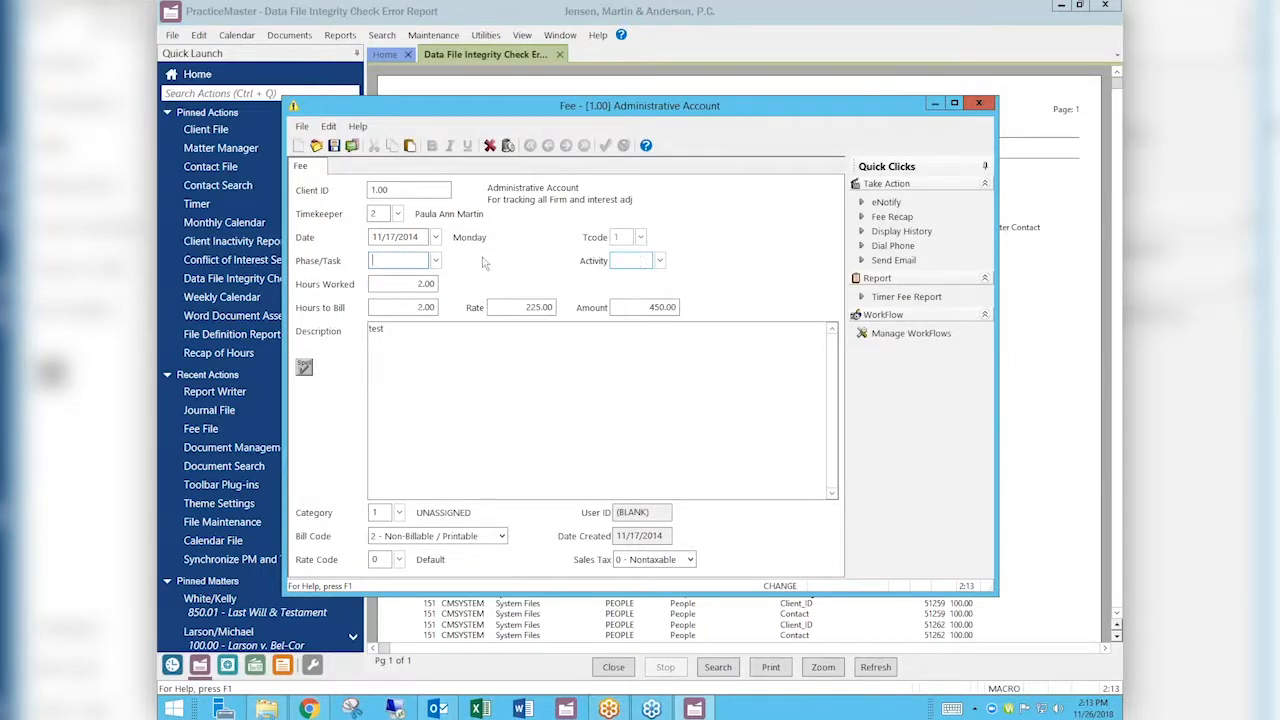
{"action": "left_click", "coordinate": [439, 263]}
{"action": "double_click", "coordinate": [417, 341]}
{"action": "left_click", "coordinate": [660, 260]}
{"action": "left_click", "coordinate": [420, 370]}
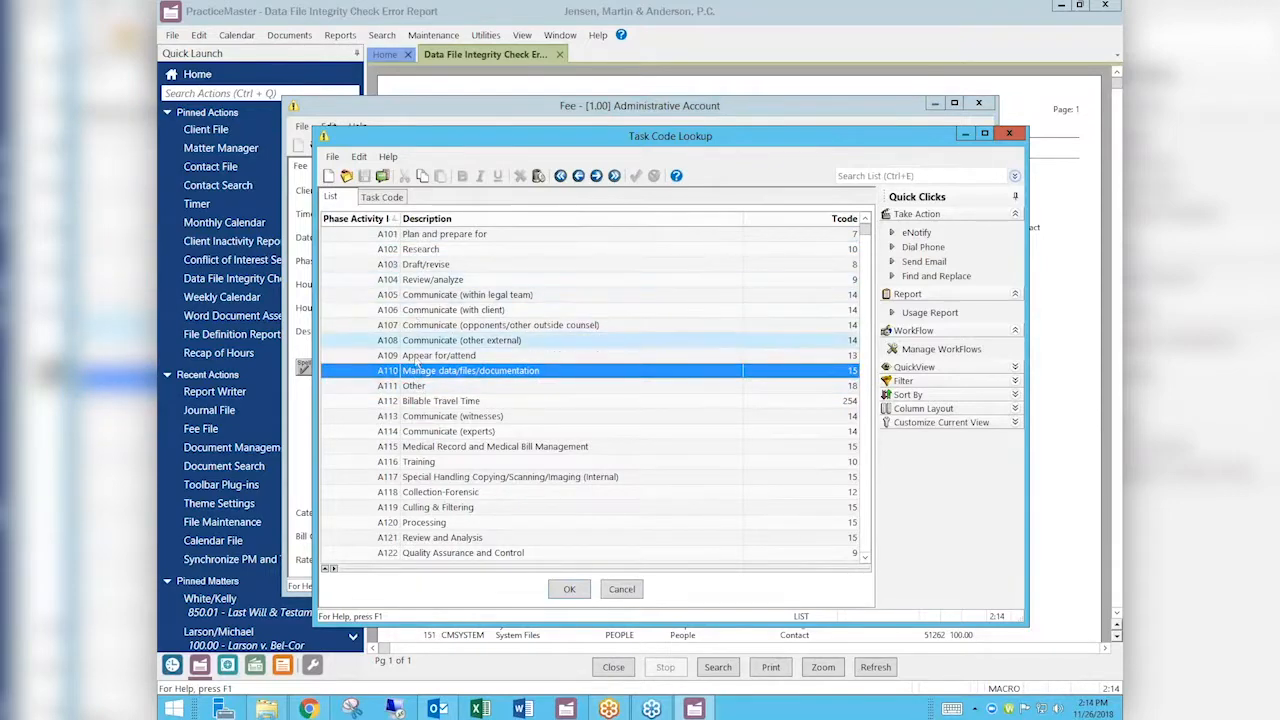
{"action": "left_click", "coordinate": [569, 589]}
{"action": "left_click", "coordinate": [592, 384]}
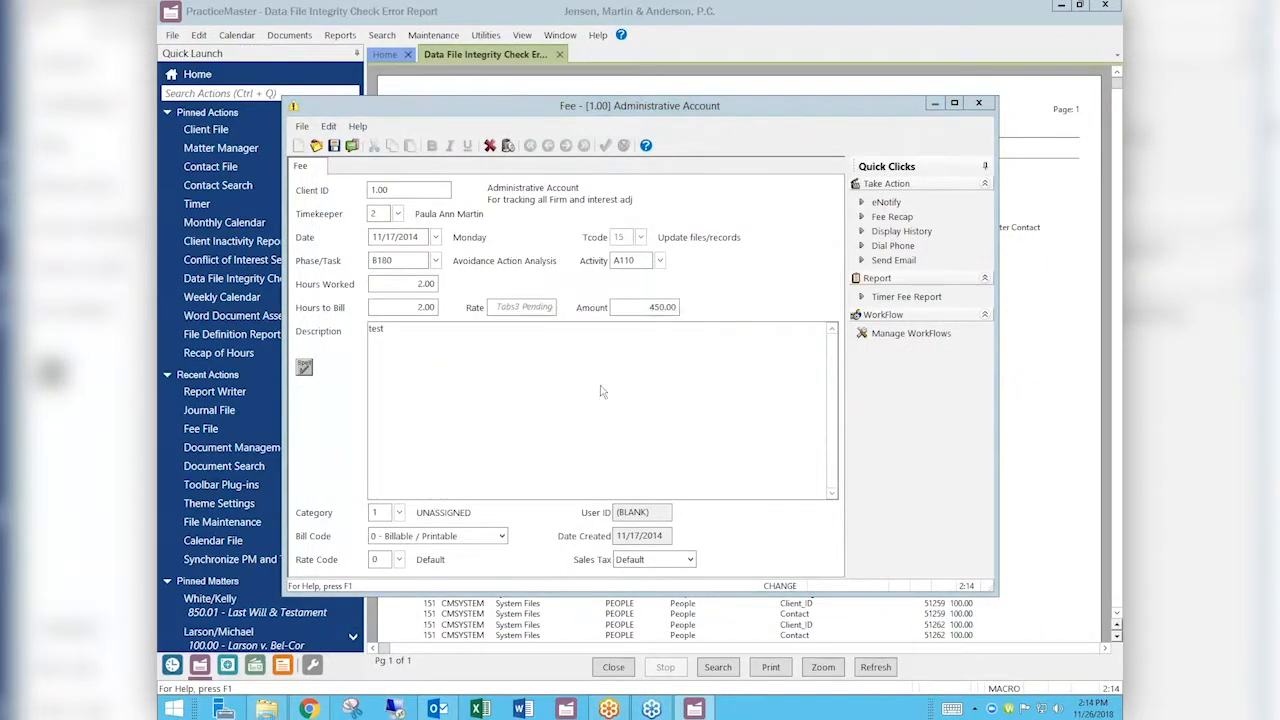
{"action": "left_click", "coordinate": [614, 385]}
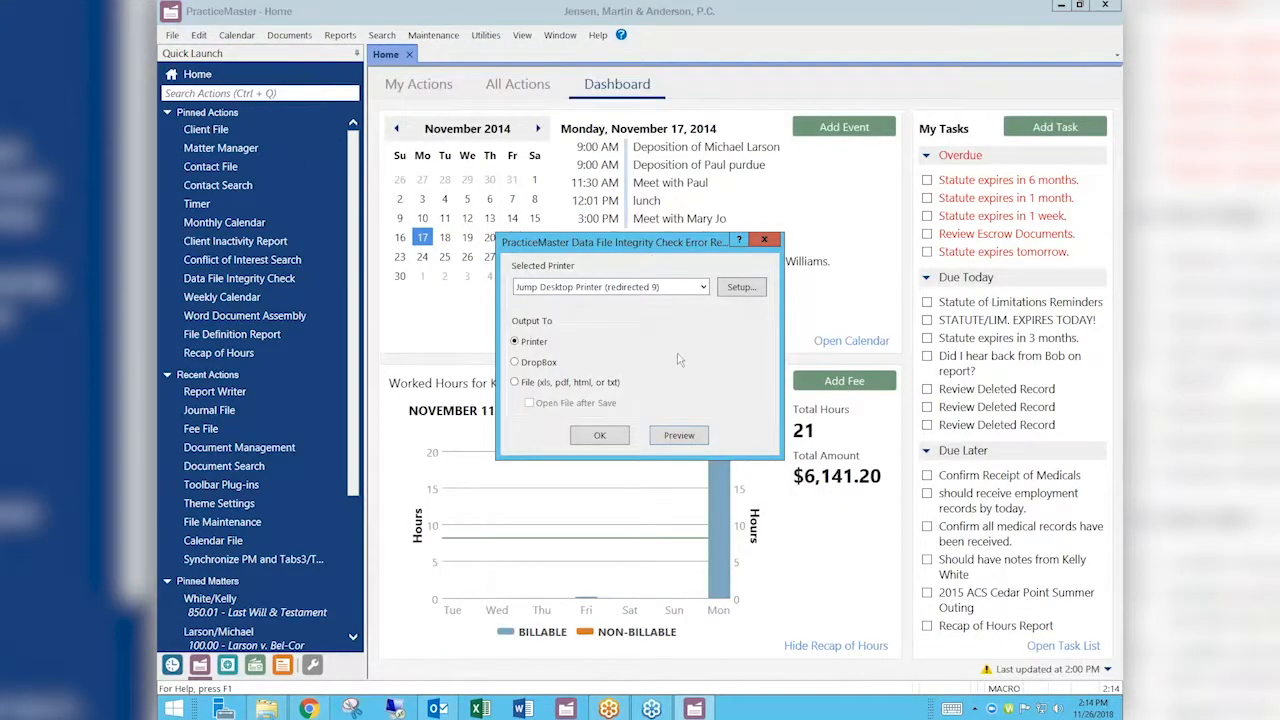
- Close the error report's output dialog and open the Fee file
{"action": "left_click", "coordinate": [764, 241]}
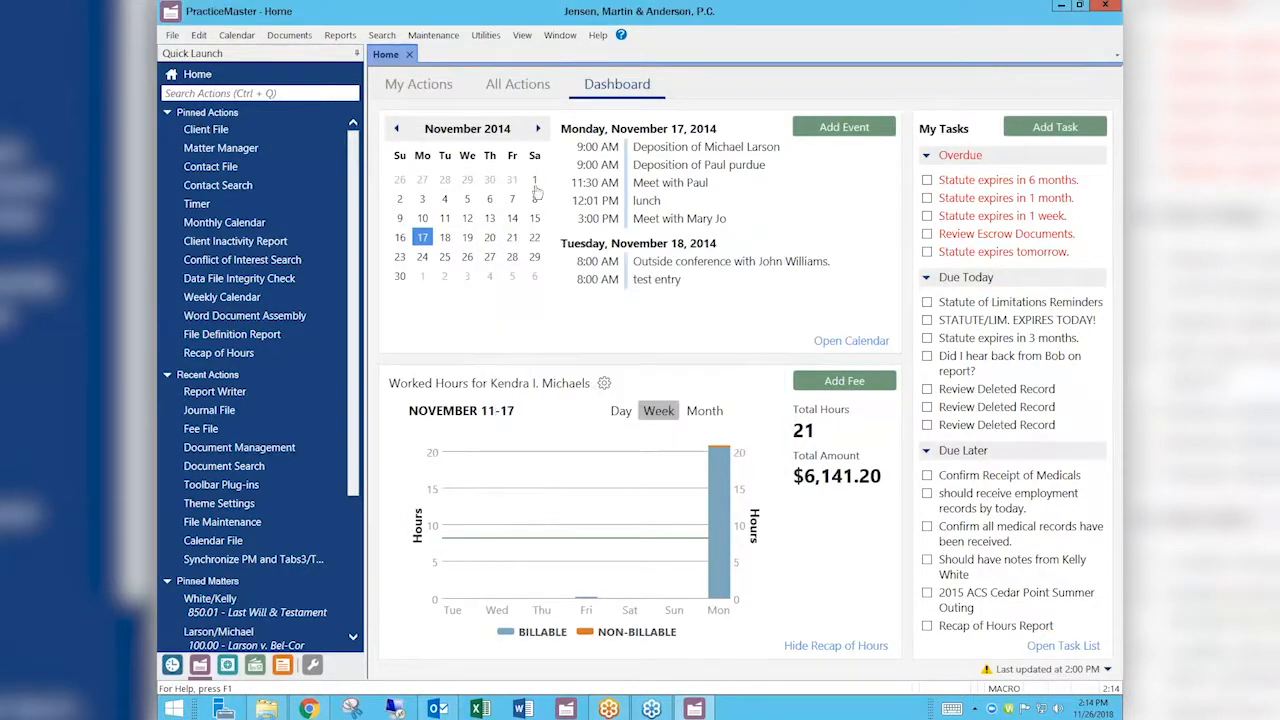
{"action": "left_click", "coordinate": [200, 36]}
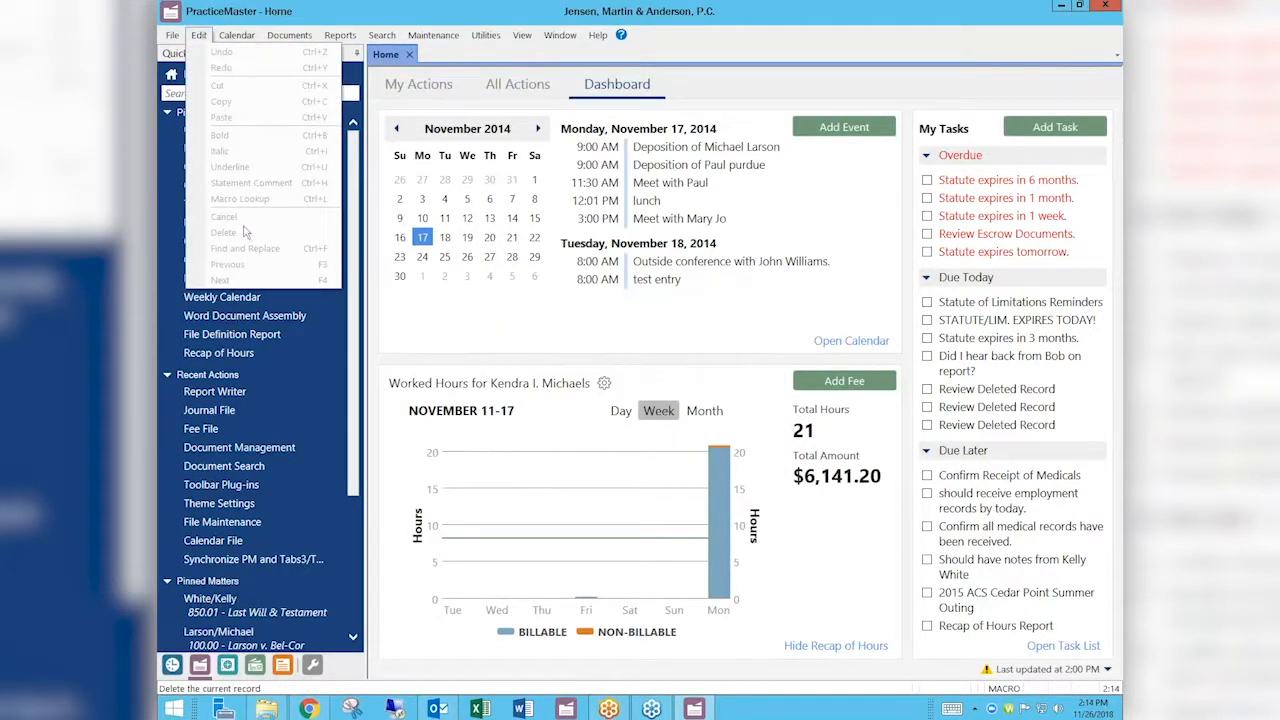
{"action": "left_click", "coordinate": [173, 37]}
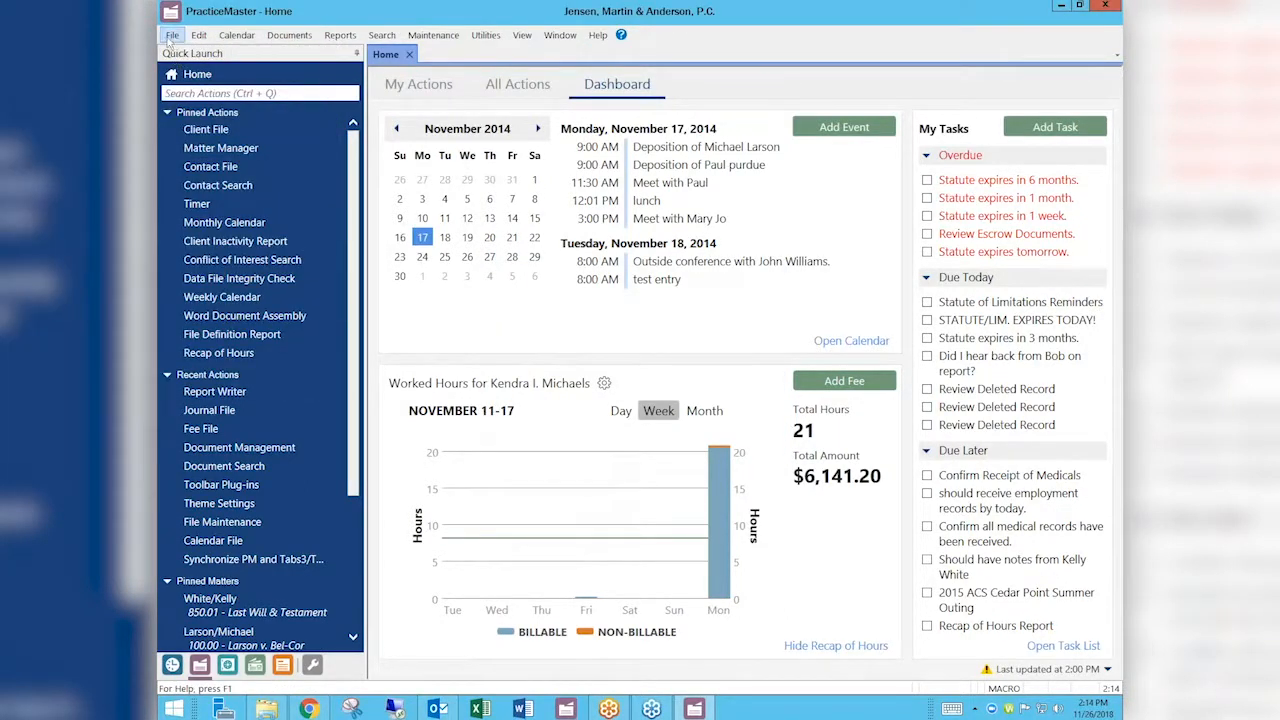
{"action": "left_click", "coordinate": [172, 35]}
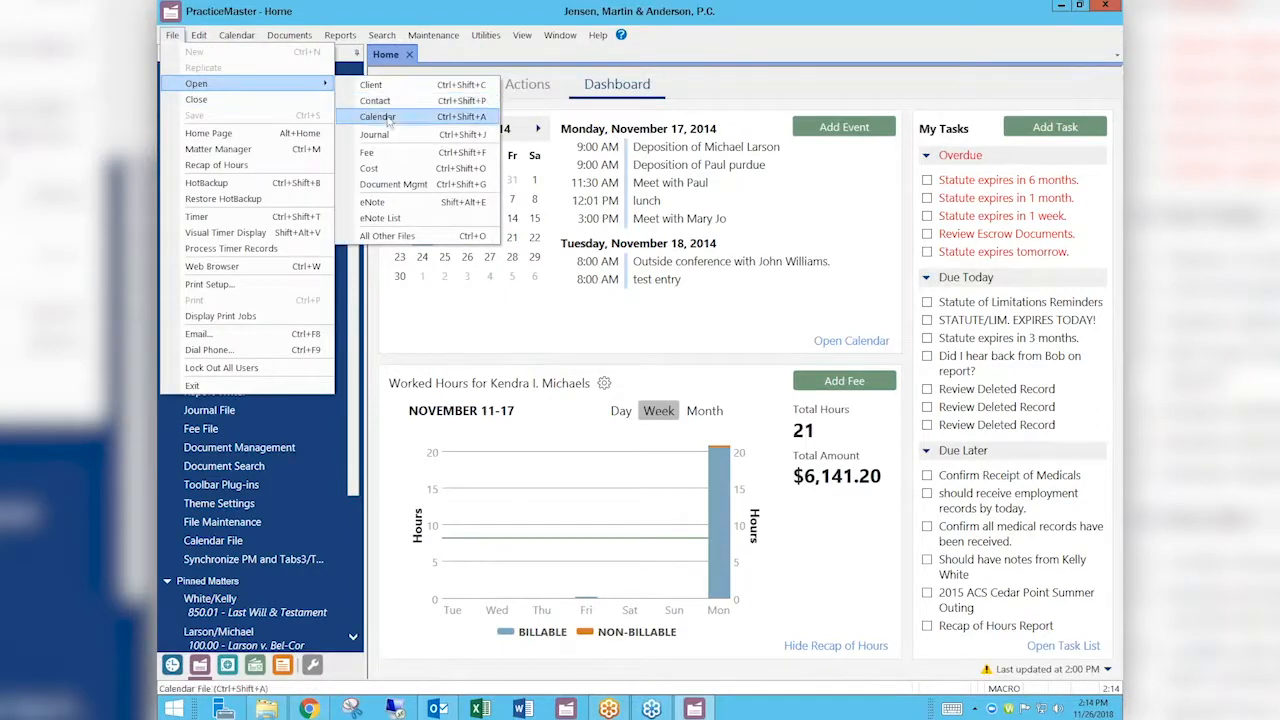
{"action": "left_click", "coordinate": [375, 152]}
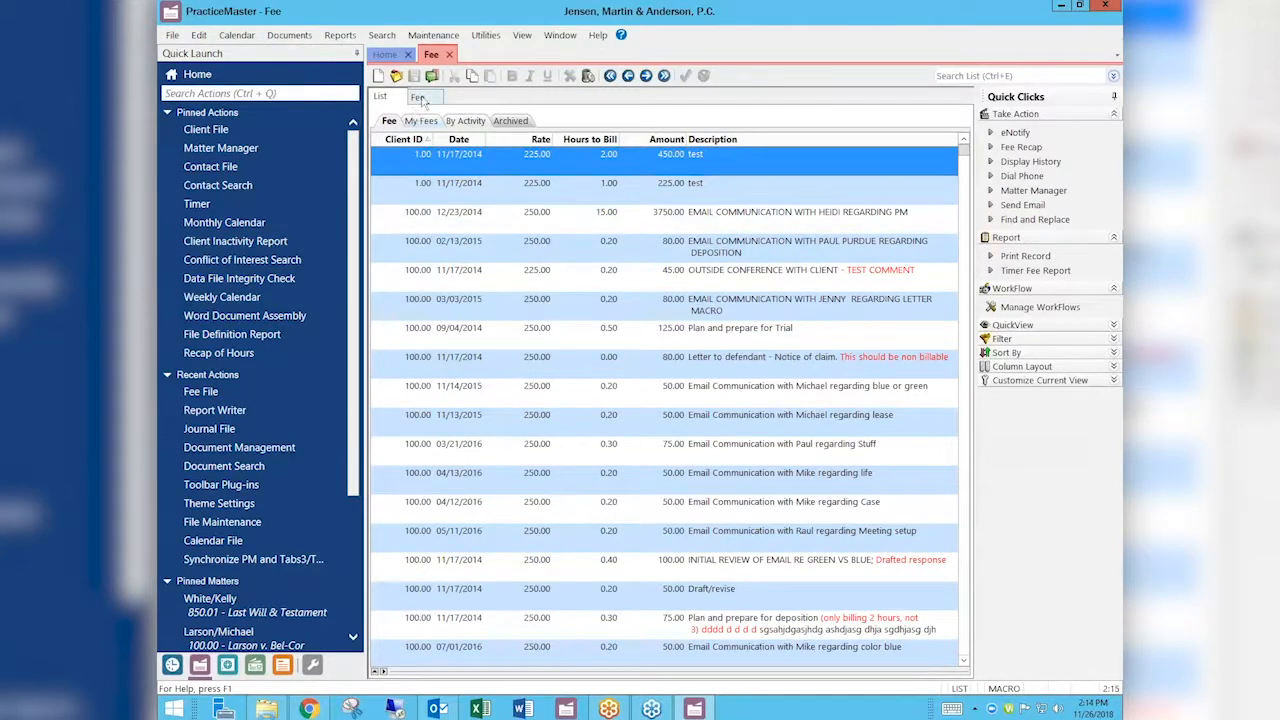
- Load fee record number 3,241 to view it, and close the Fee file
{"action": "left_click", "coordinate": [199, 35]}
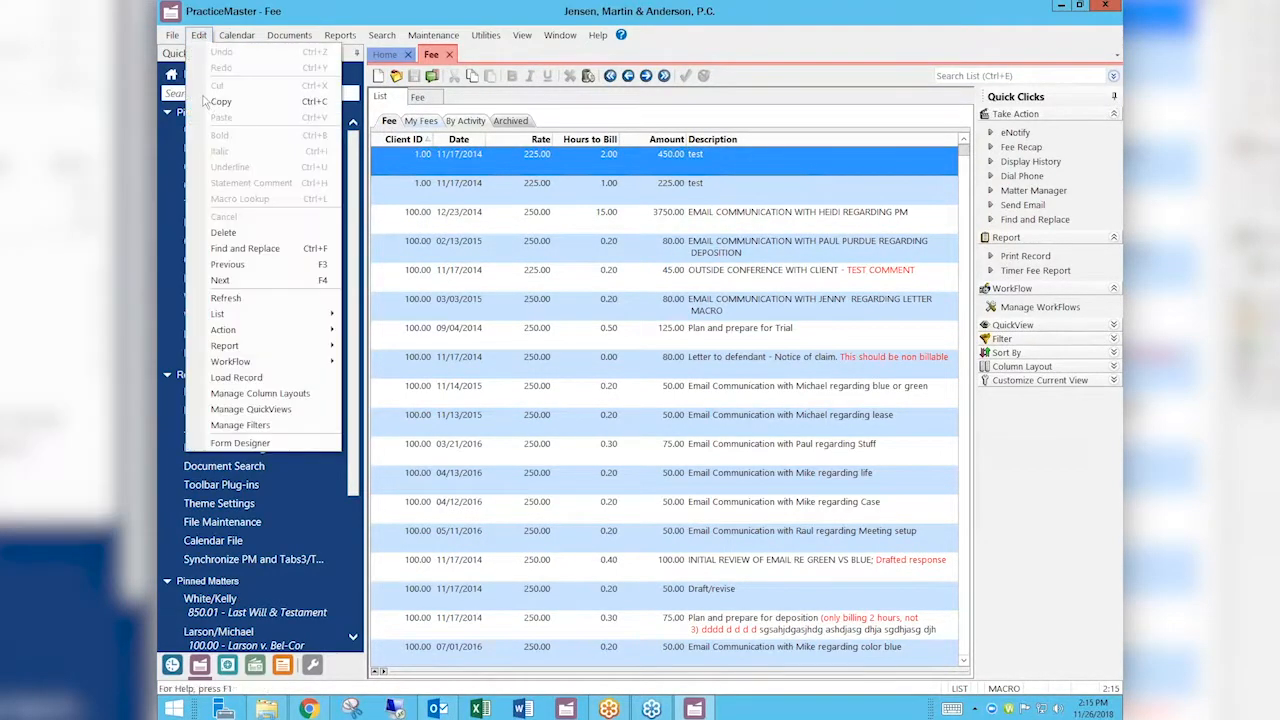
{"action": "left_click", "coordinate": [236, 377]}
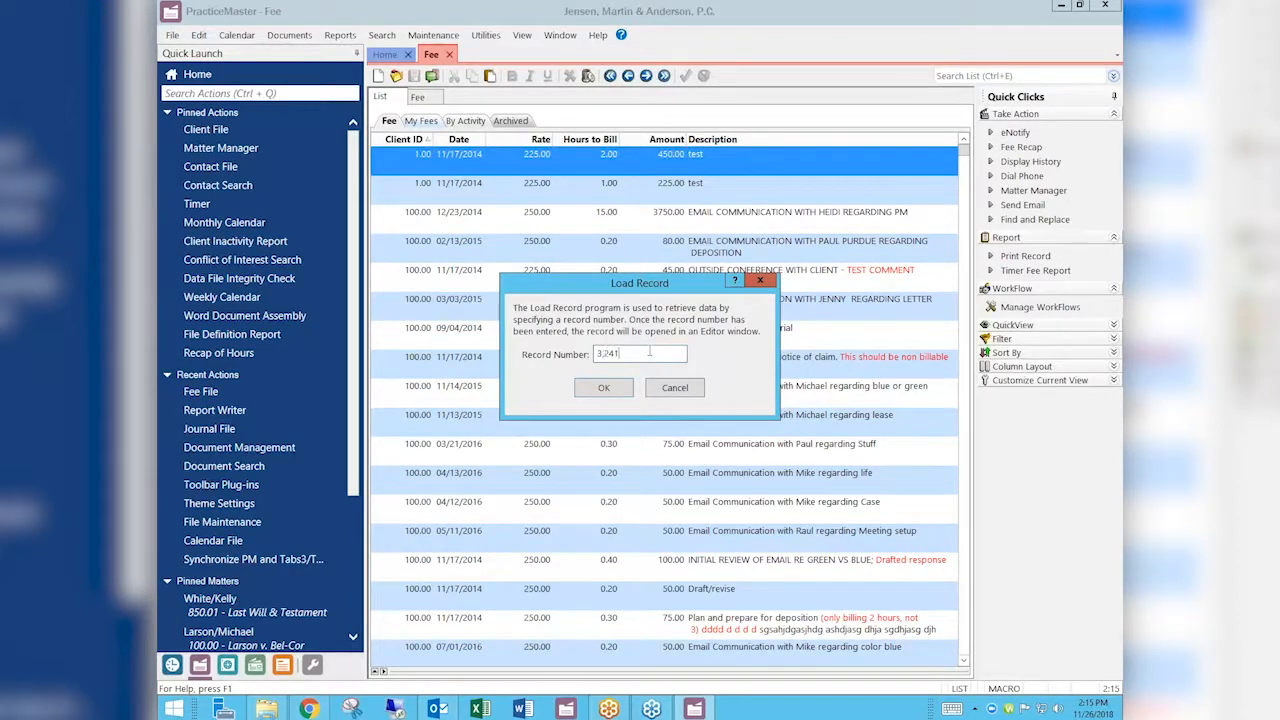
{"action": "left_click", "coordinate": [604, 389]}
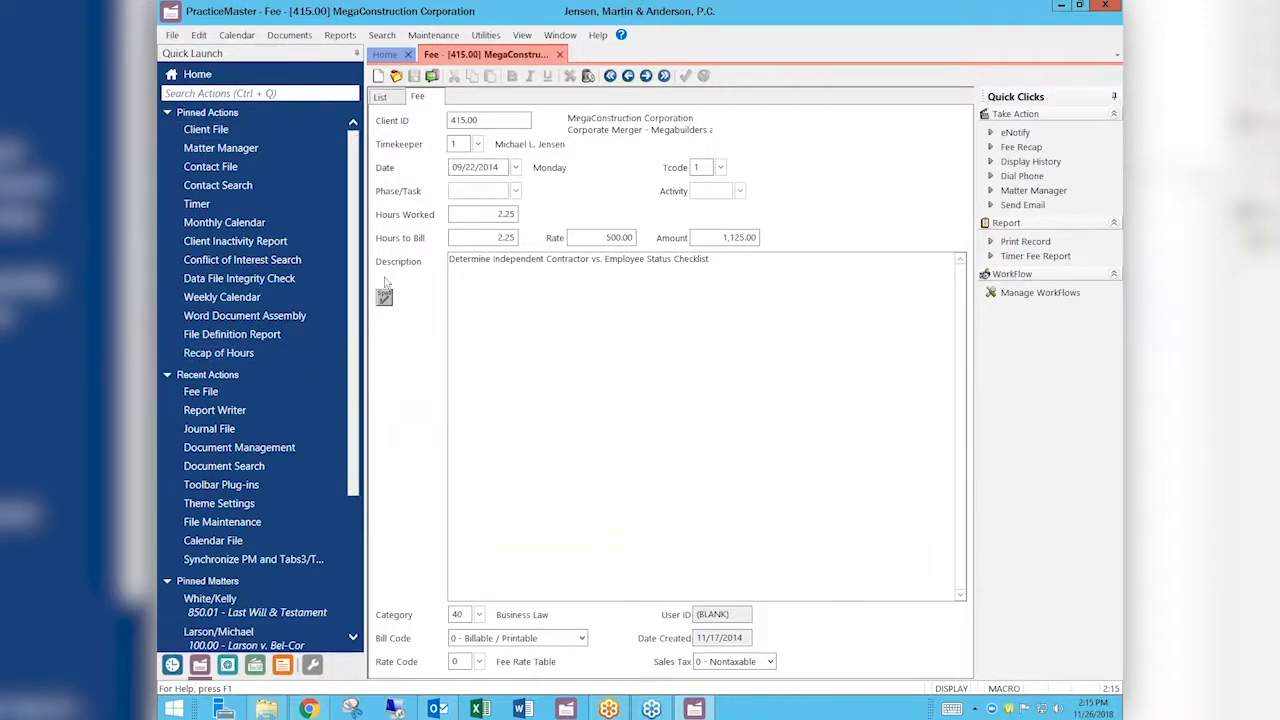
{"action": "left_click", "coordinate": [561, 55]}
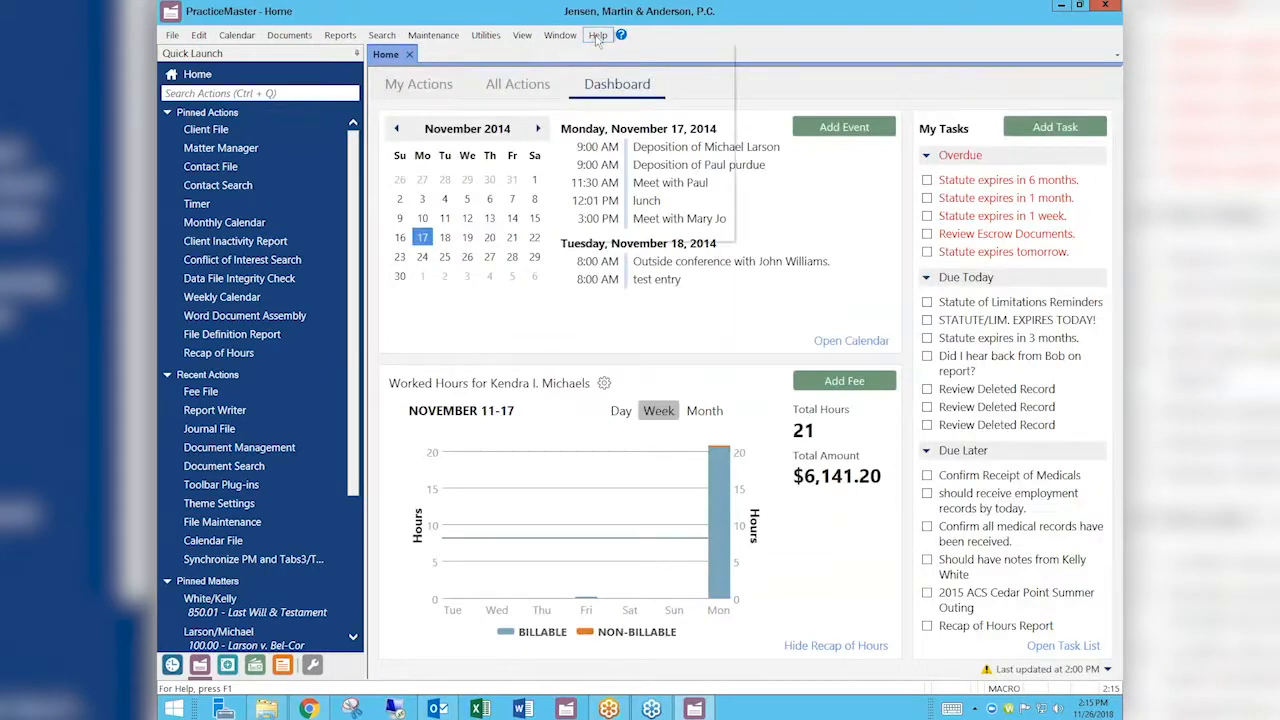
- Open the online Tabs3 Knowledge Base and search all text for the exact phrase "DFIC error 721"
{"action": "left_click", "coordinate": [597, 36]}
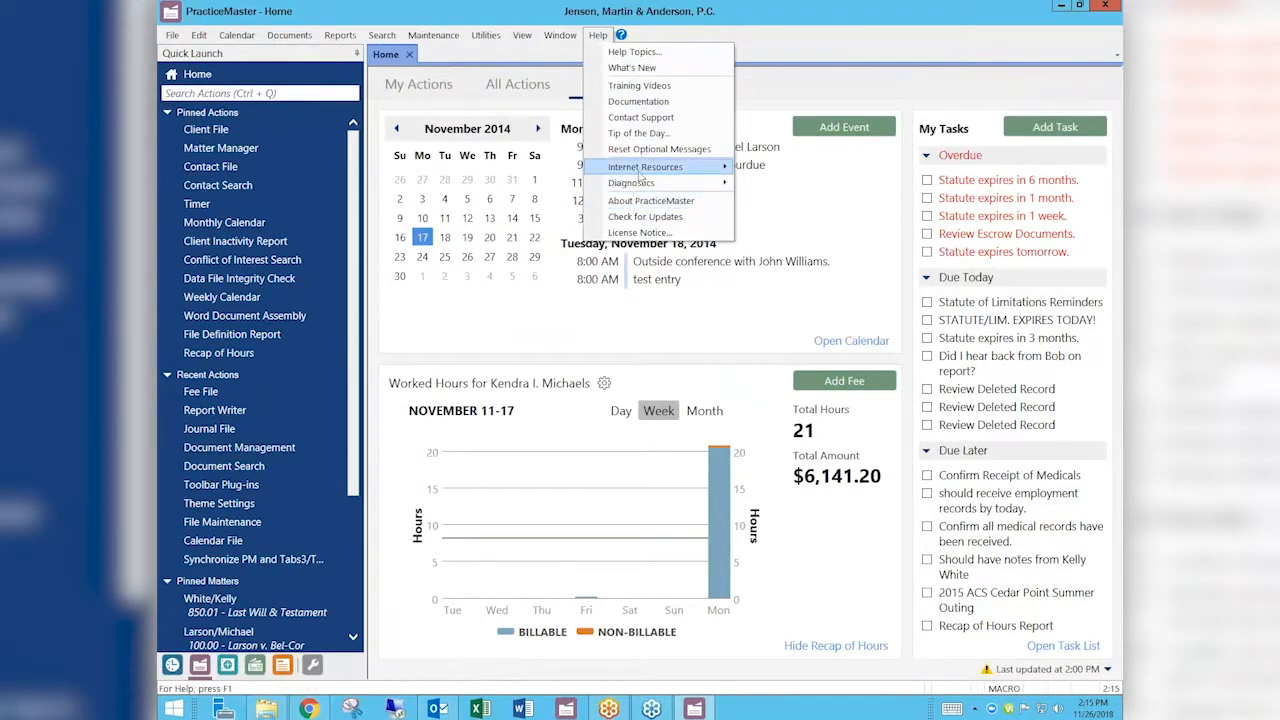
{"action": "mouse_move", "coordinate": [641, 172]}
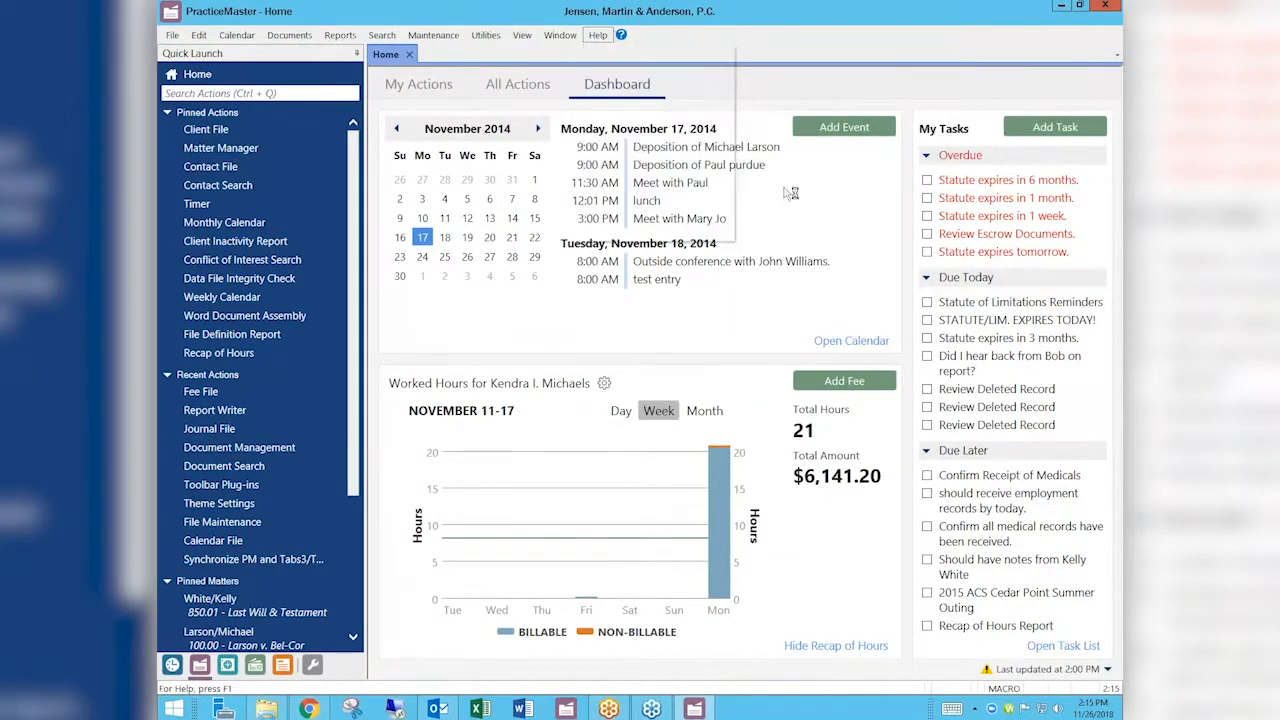
{"action": "left_click", "coordinate": [788, 188]}
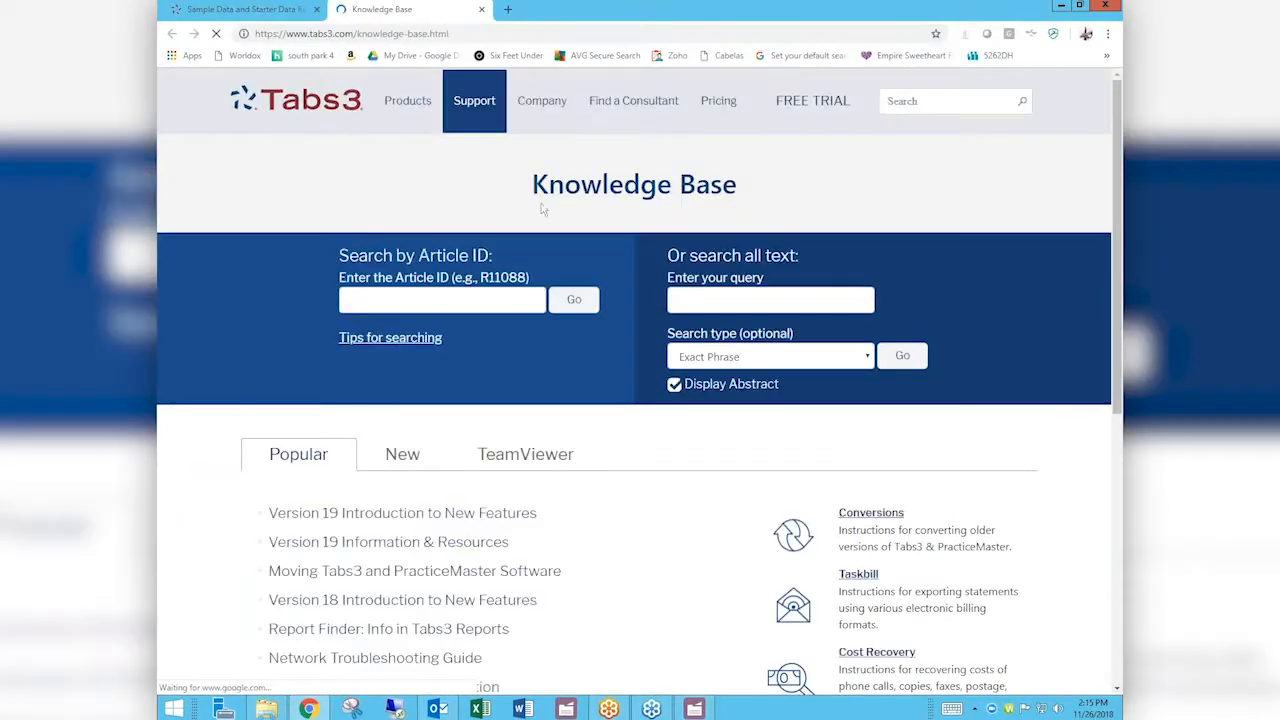
{"action": "left_click", "coordinate": [697, 301]}
{"action": "type", "text": "DFIC error 721"}
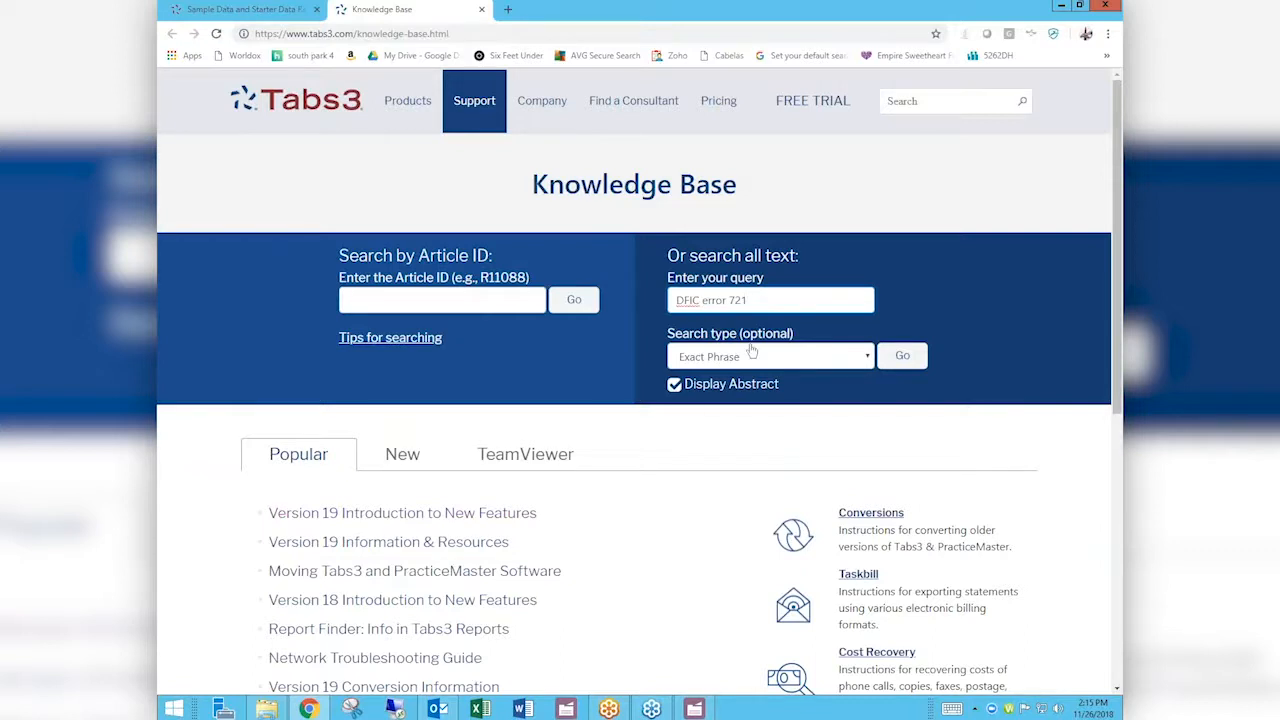
{"action": "left_click", "coordinate": [903, 356]}
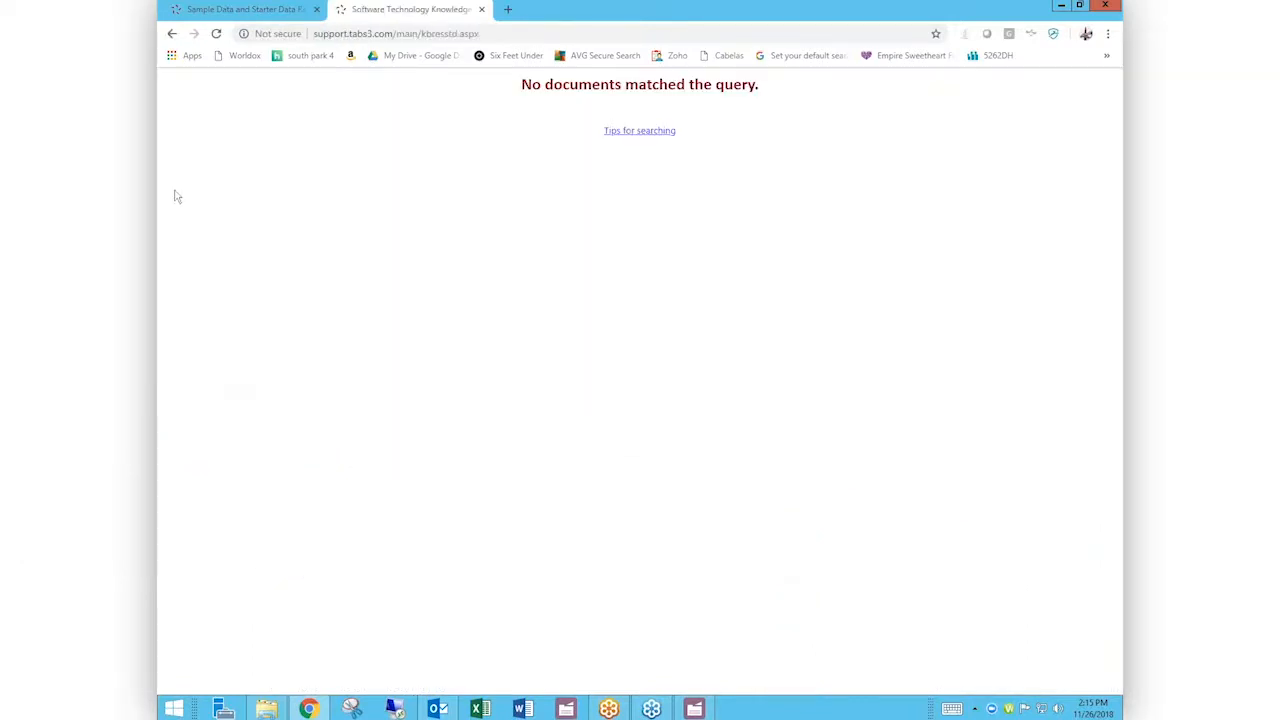
- Search the Knowledge Base for DFIC error 151, read its article, close the article and return to PracticeMaster
{"action": "left_click", "coordinate": [173, 35]}
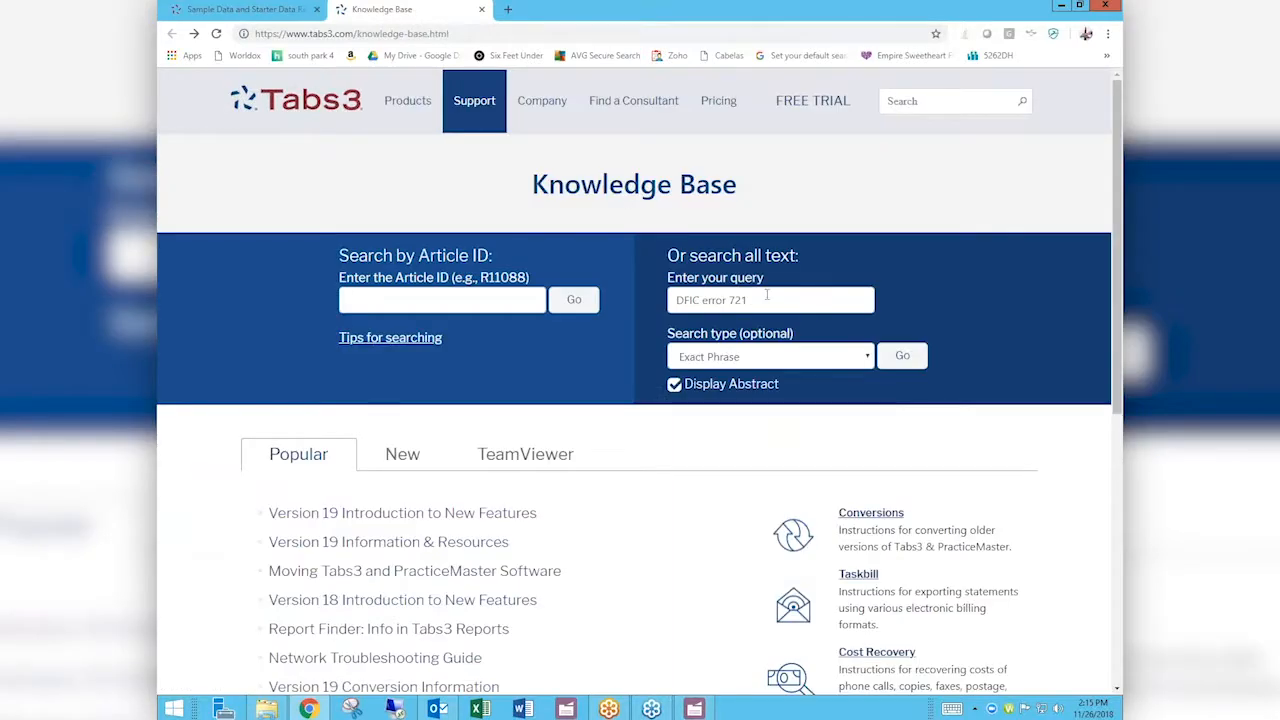
{"action": "left_click", "coordinate": [752, 300]}
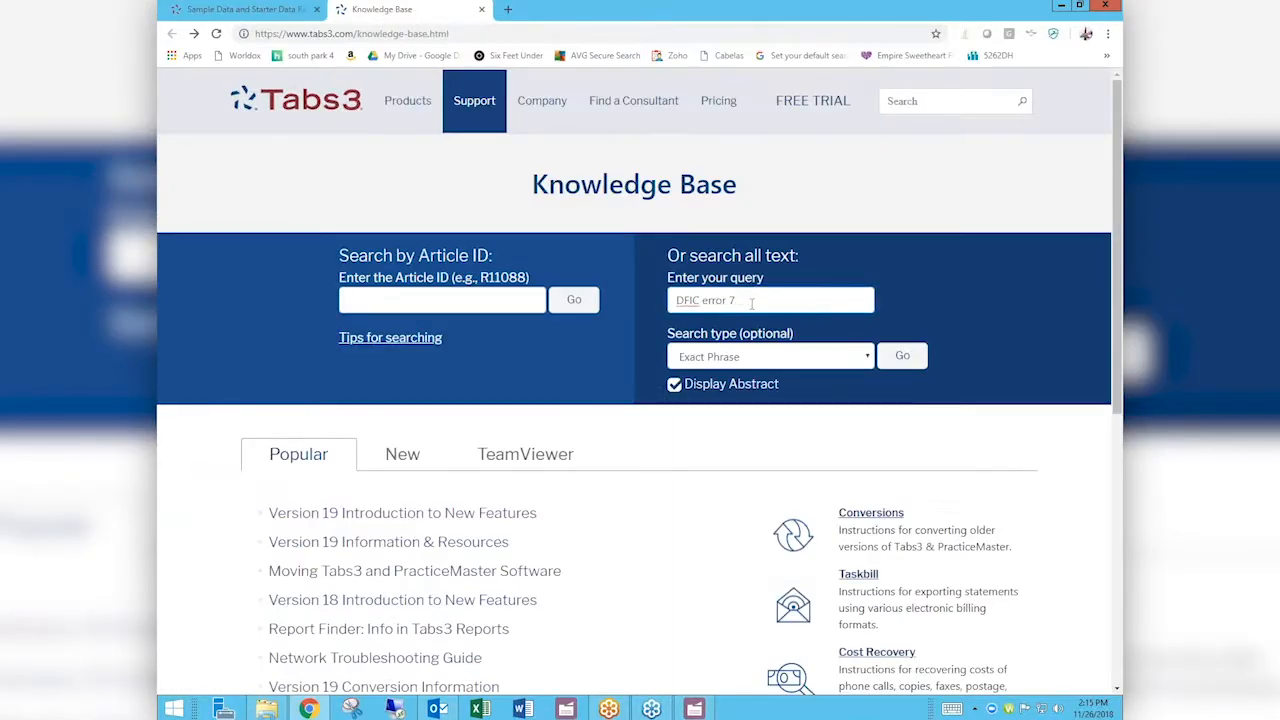
{"action": "type", "text": "1"}
{"action": "left_click", "coordinate": [903, 356]}
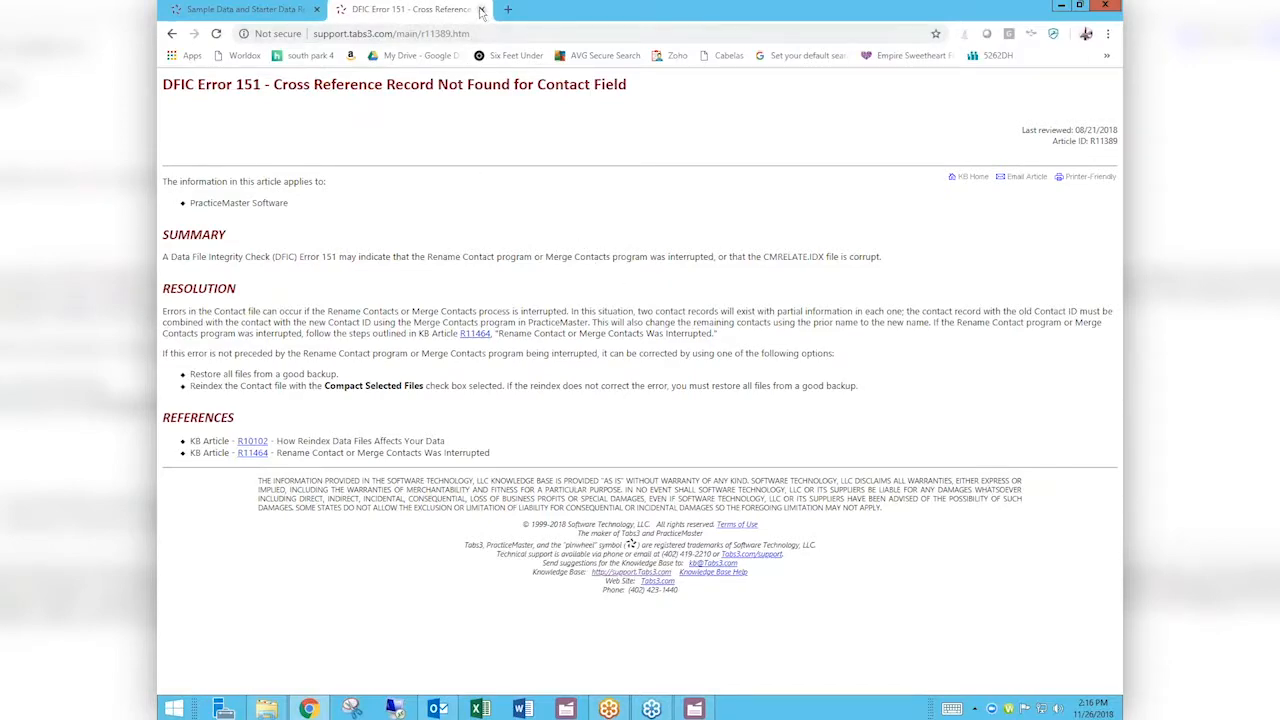
{"action": "left_click", "coordinate": [481, 10]}
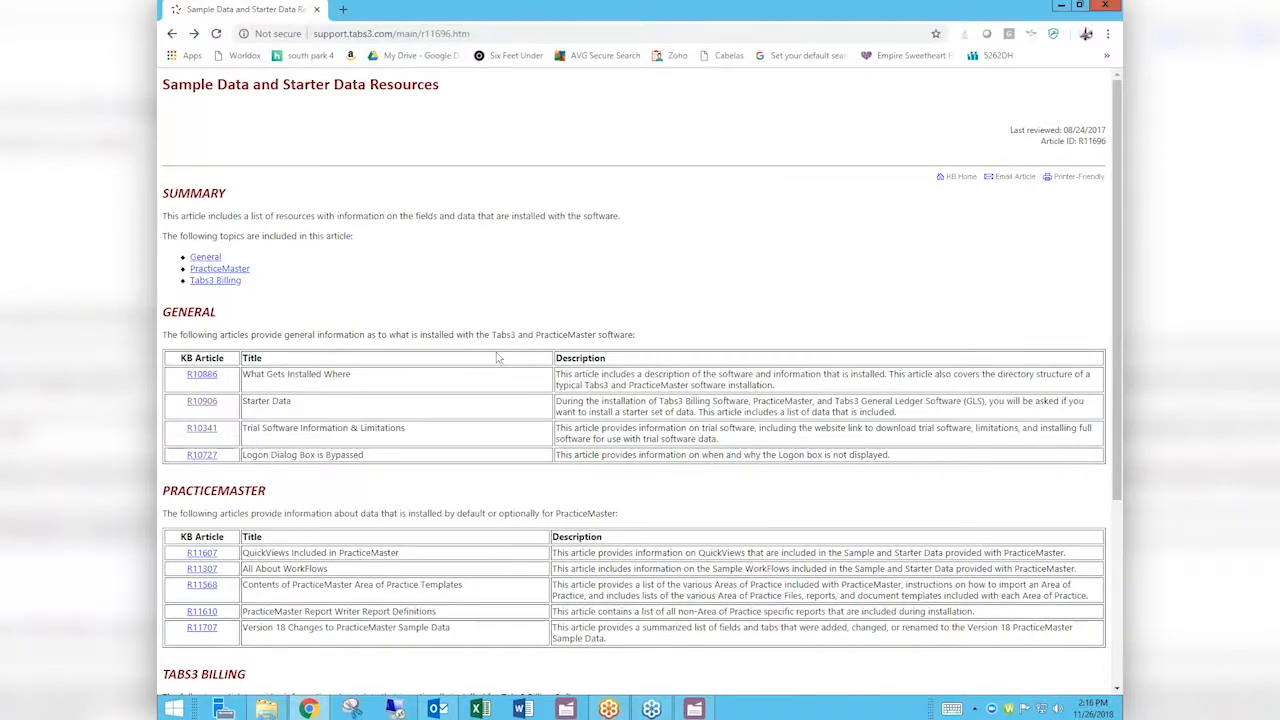
{"action": "left_click", "coordinate": [1061, 6]}
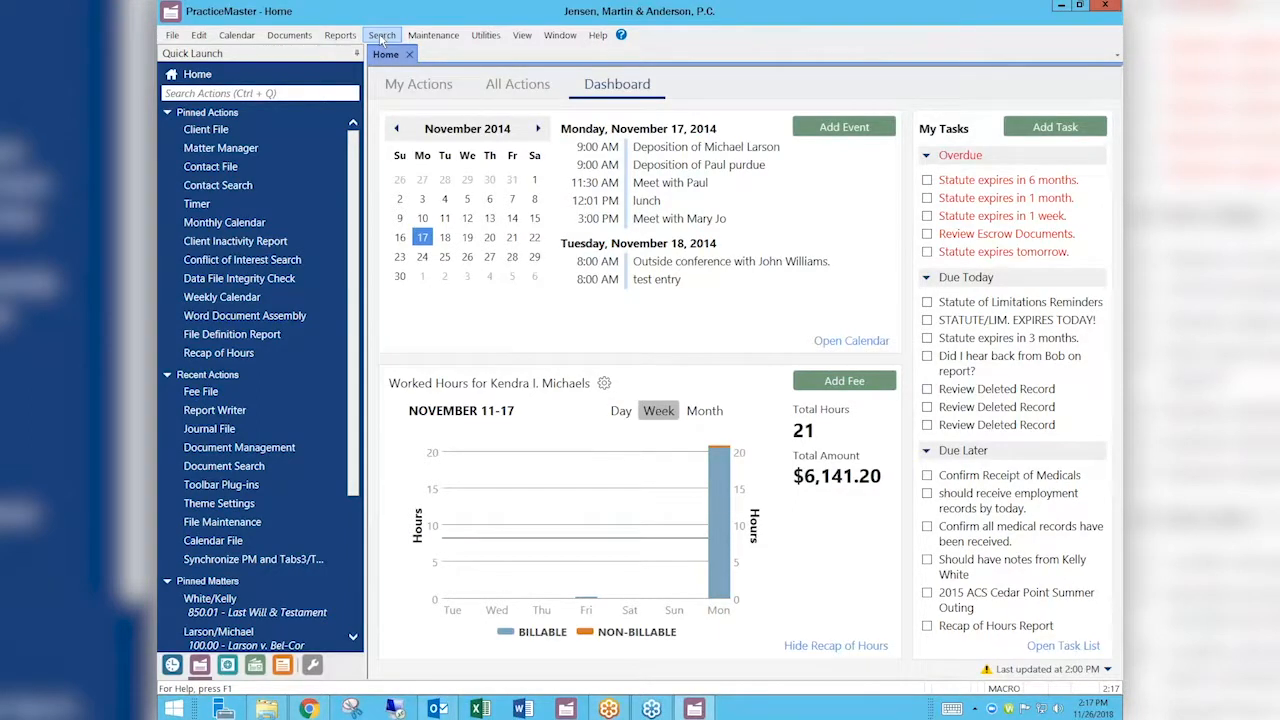
- In Search Settings, select the Conflict/Contact, Email Attachments and Linked Documents indexes for rebuilding, with Remove Deleted Records enabled for the latter two
{"action": "mouse_move", "coordinate": [1001, 537]}
{"action": "left_click", "coordinate": [381, 36]}
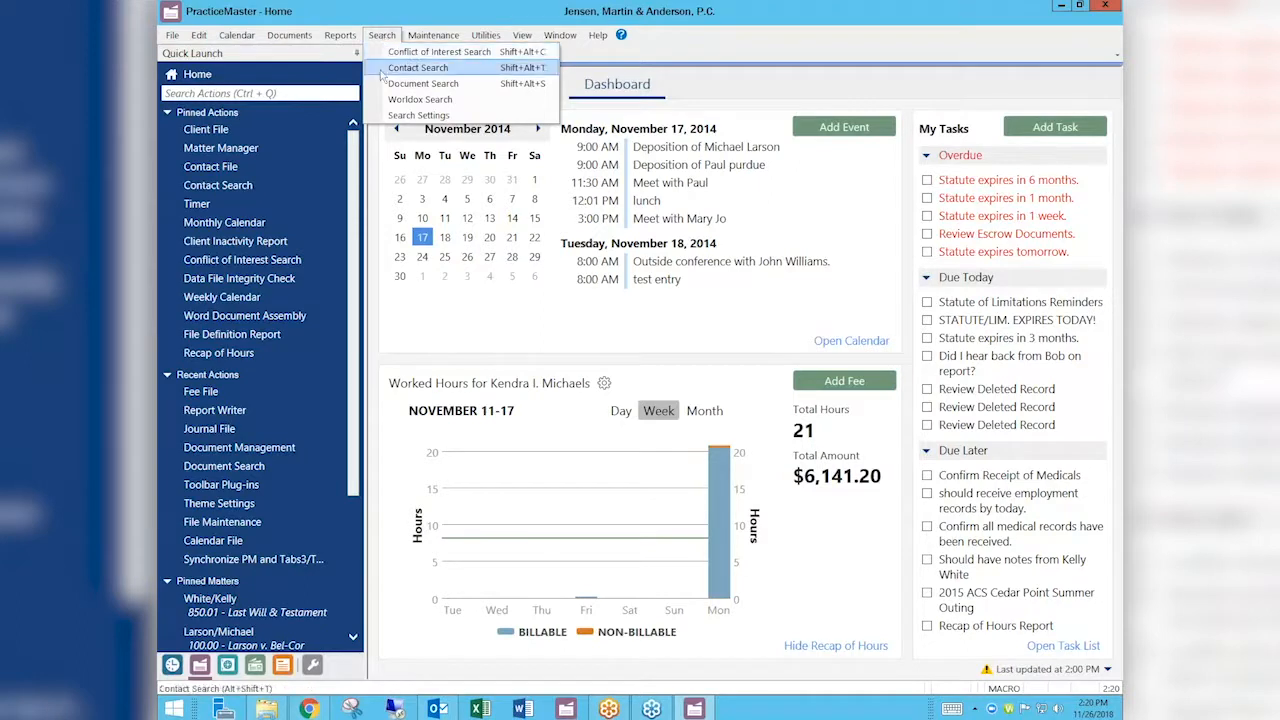
{"action": "left_click", "coordinate": [406, 116]}
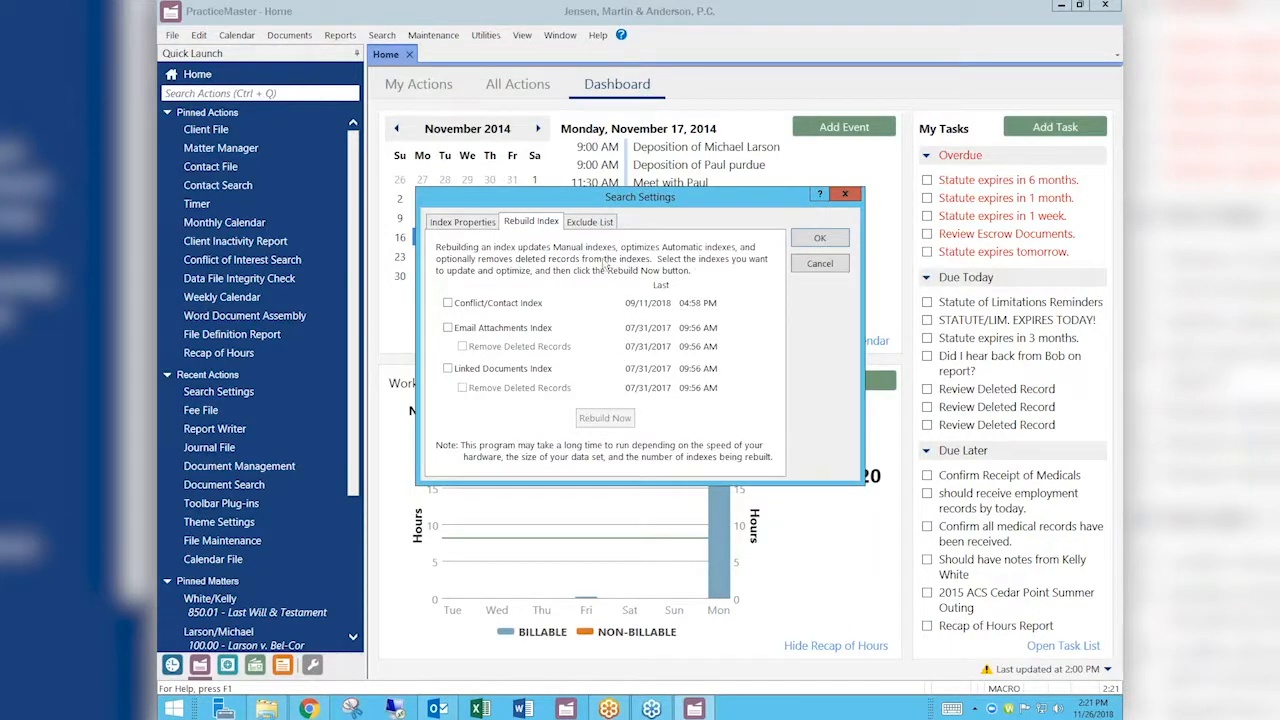
{"action": "left_click", "coordinate": [448, 303]}
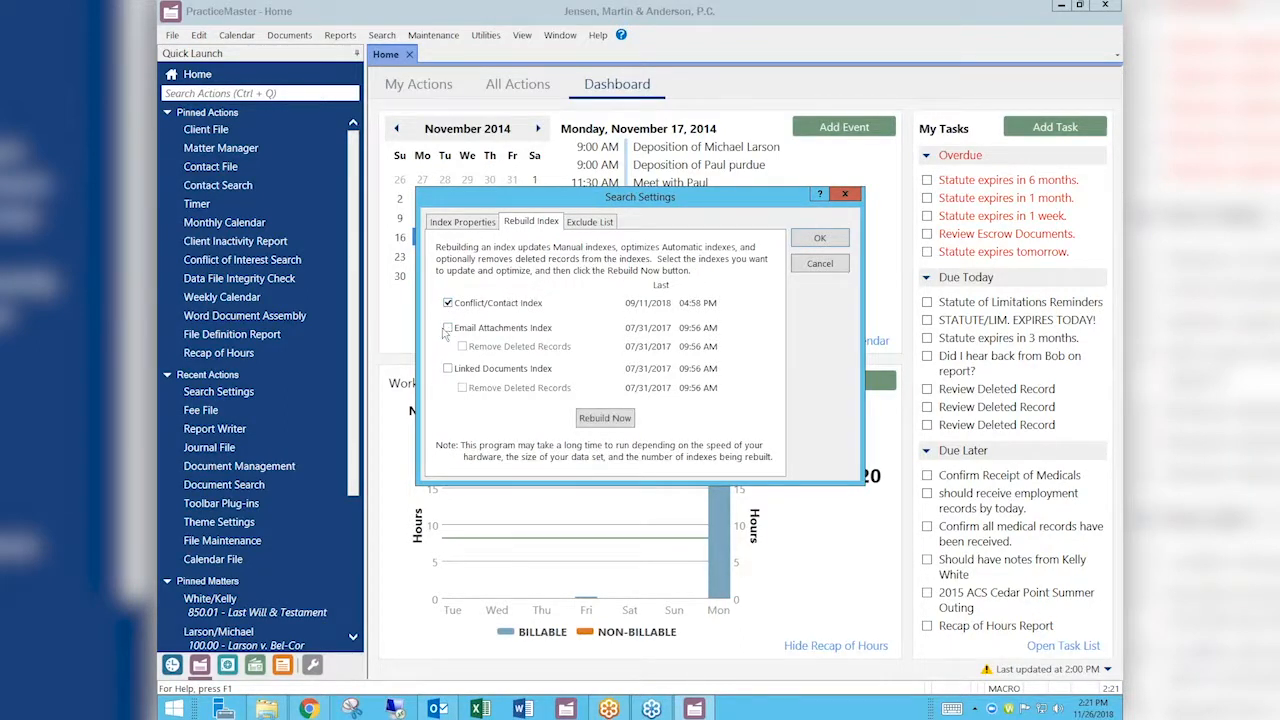
{"action": "left_click", "coordinate": [448, 328]}
{"action": "left_click", "coordinate": [462, 346]}
{"action": "left_click", "coordinate": [448, 369]}
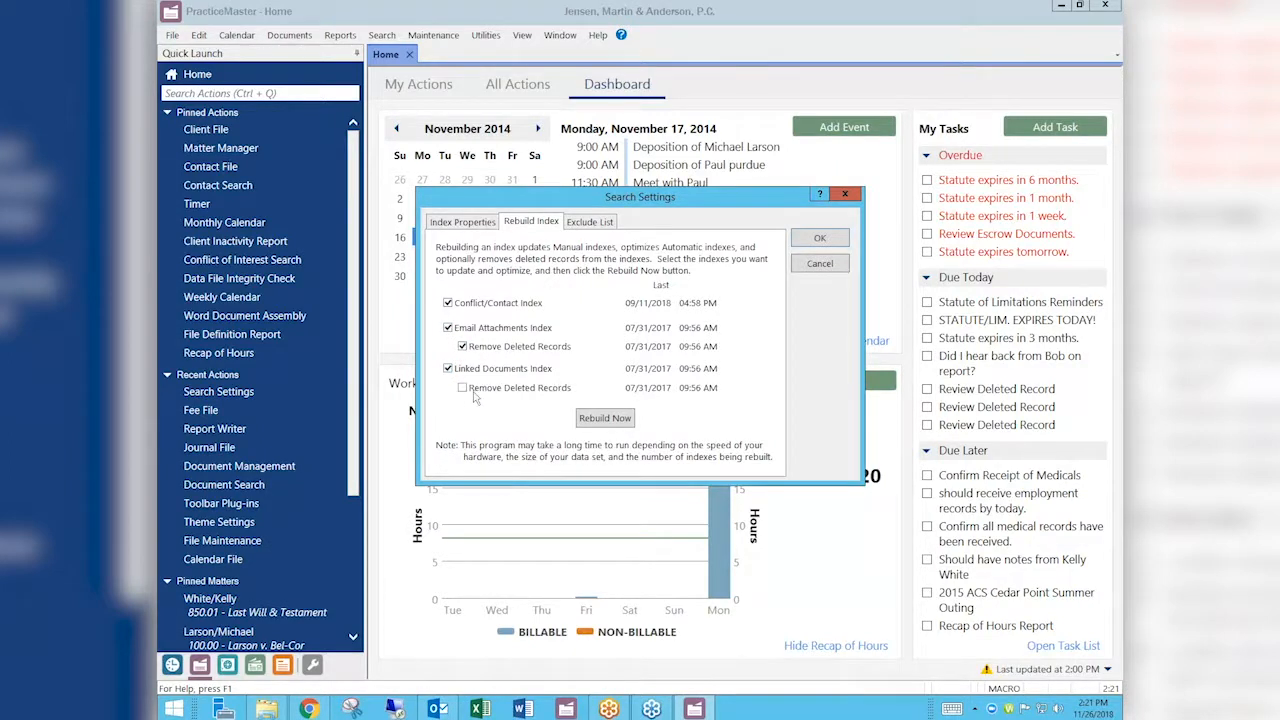
{"action": "left_click", "coordinate": [463, 389]}
- Review the update options for the search indexes and the rebuild selections, and close Search Settings without rebuilding
{"action": "left_click", "coordinate": [470, 222]}
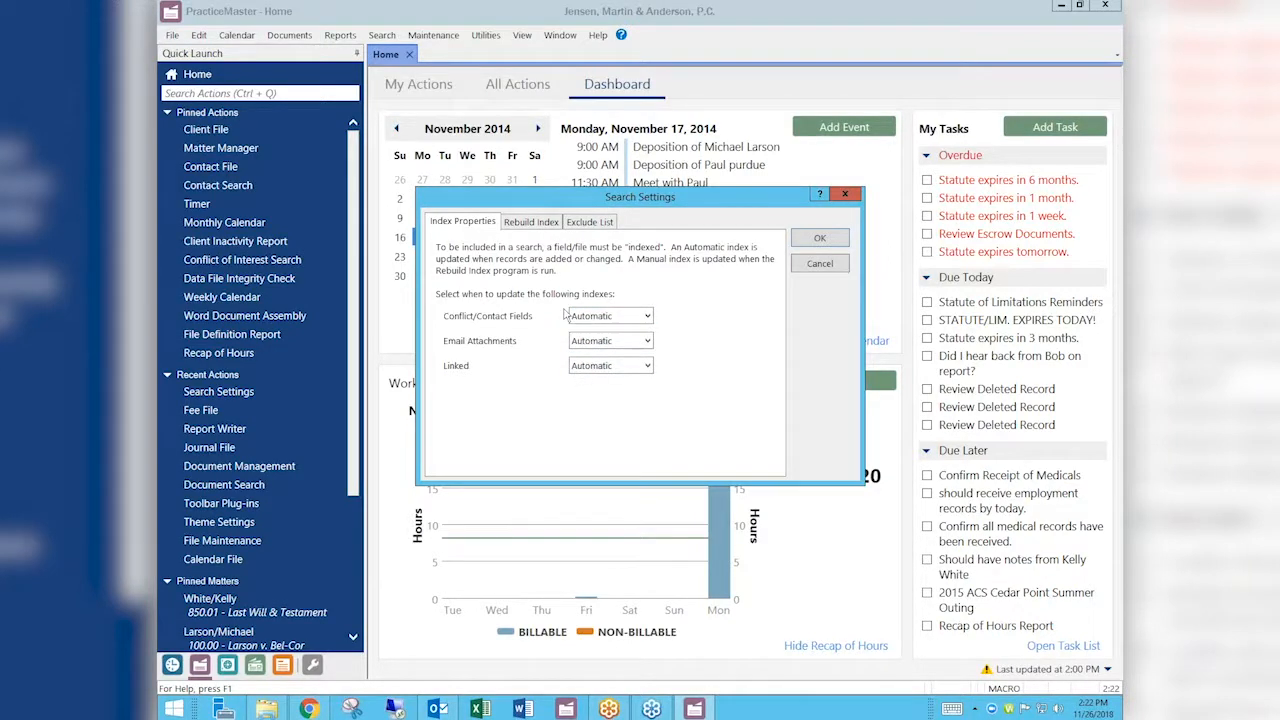
{"action": "left_click", "coordinate": [533, 222]}
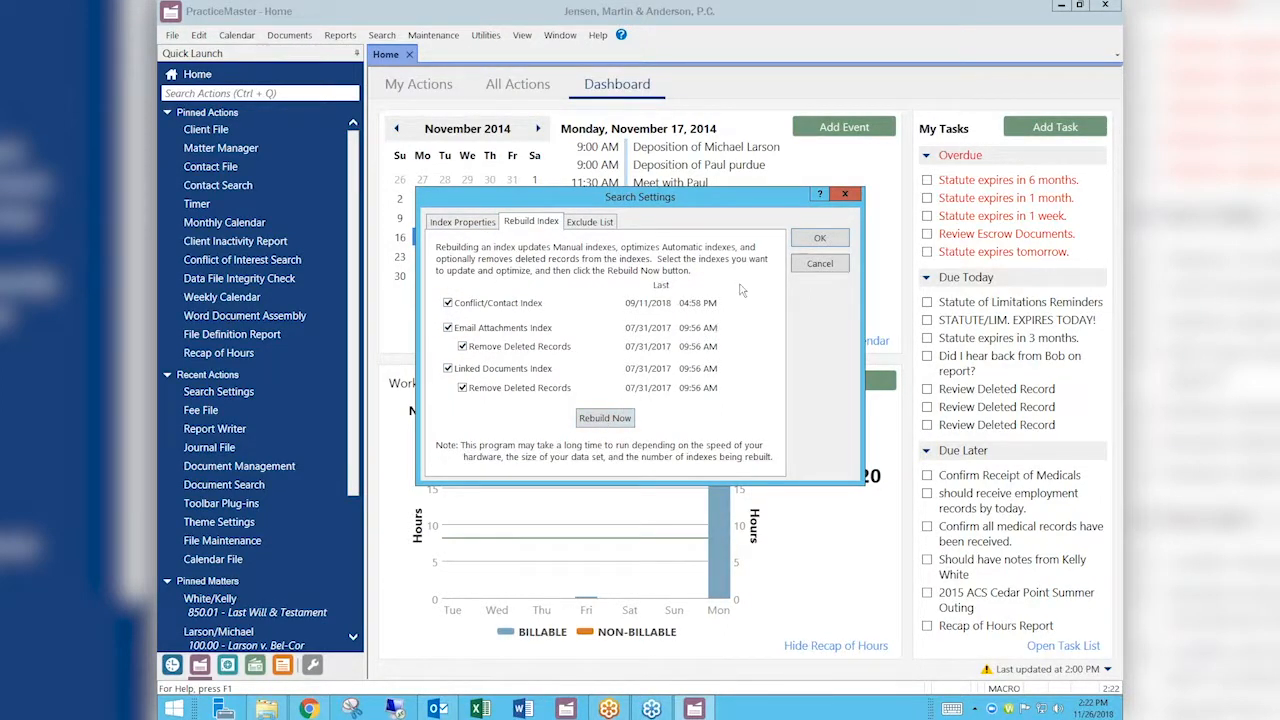
{"action": "left_click", "coordinate": [845, 194]}
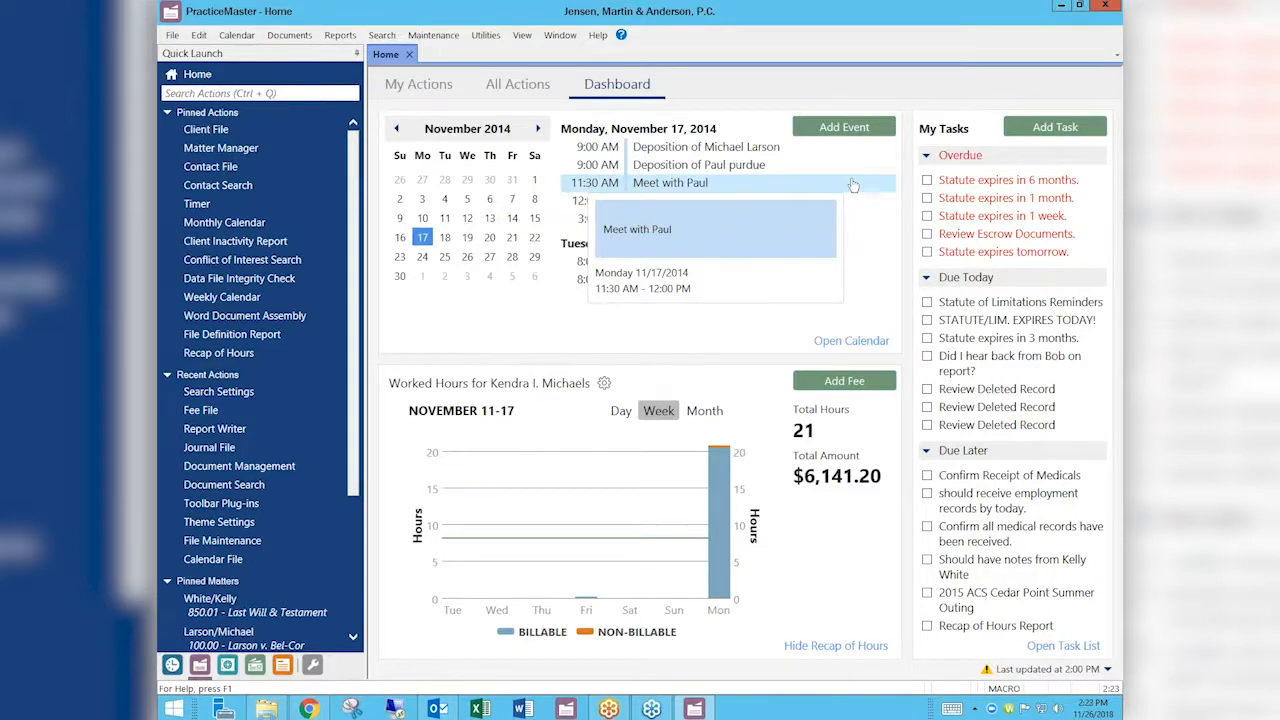
{"action": "left_click", "coordinate": [853, 186]}
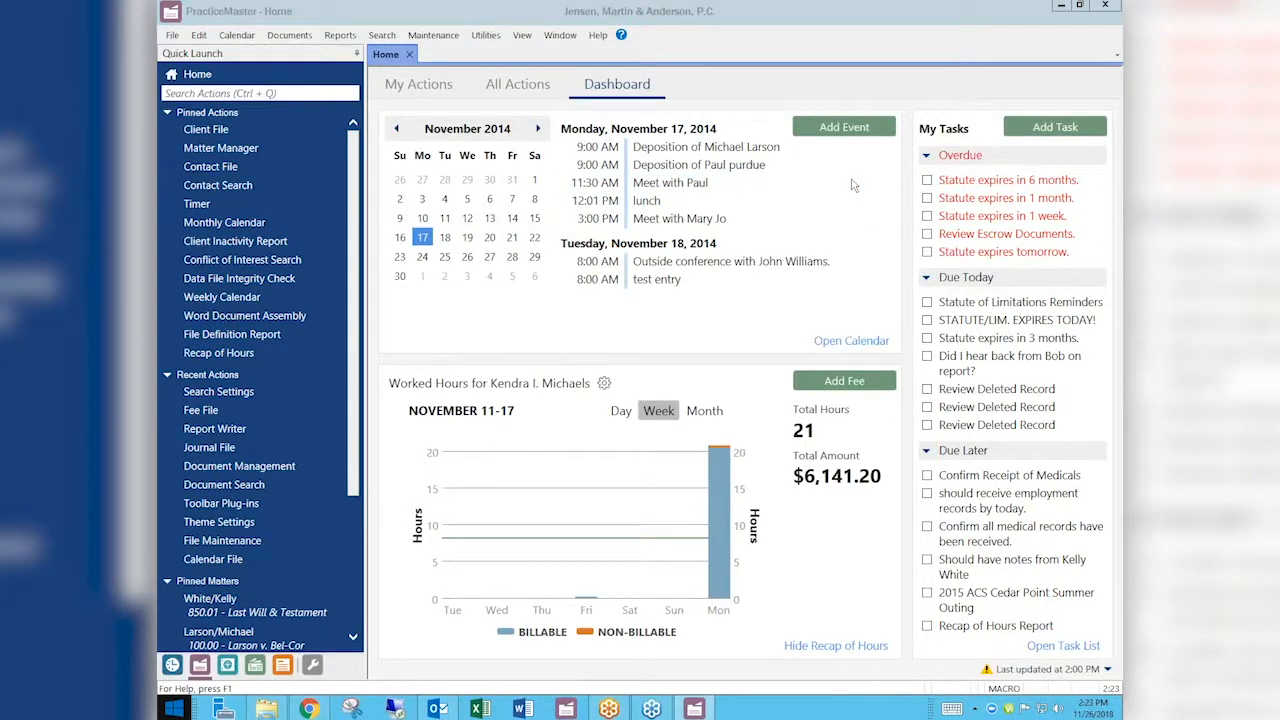
- Find and launch Tabs3 with Sample Data, acknowledge the sample data notice, and close the program
{"action": "left_click", "coordinate": [174, 708]}
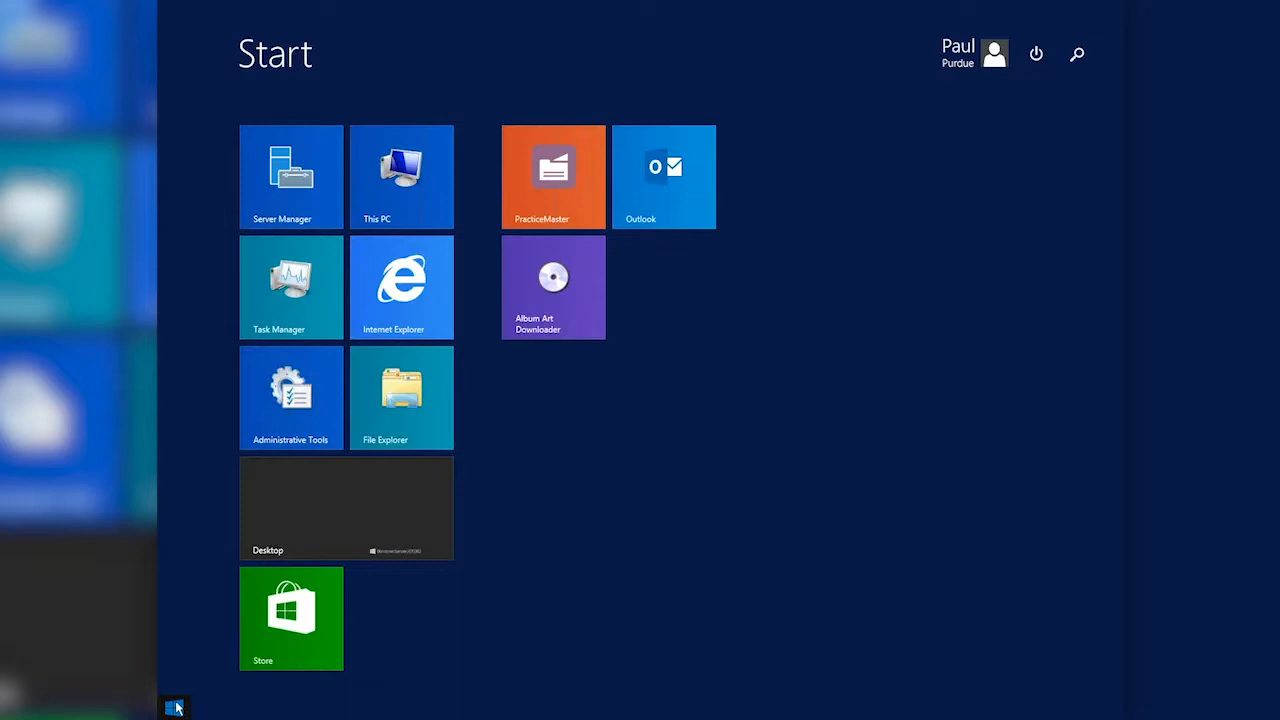
{"action": "mouse_move", "coordinate": [174, 708]}
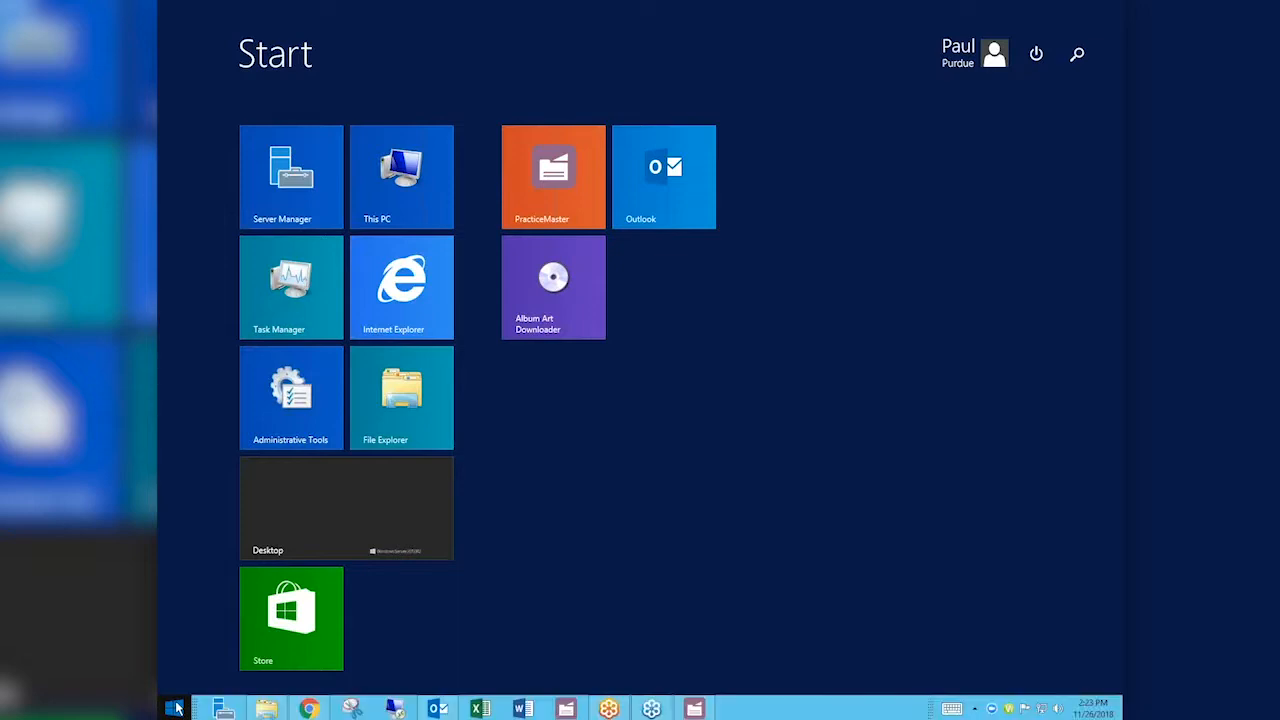
{"action": "type", "text": "tabs3"}
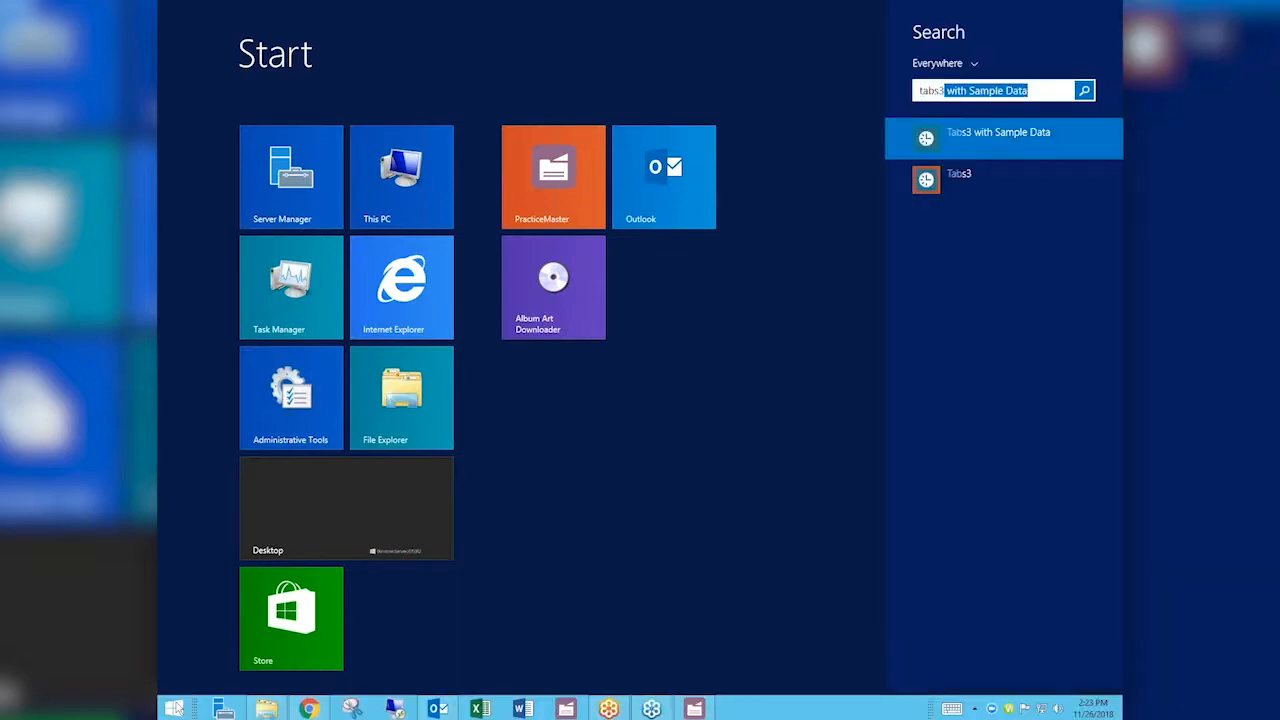
{"action": "type", "text": " s"}
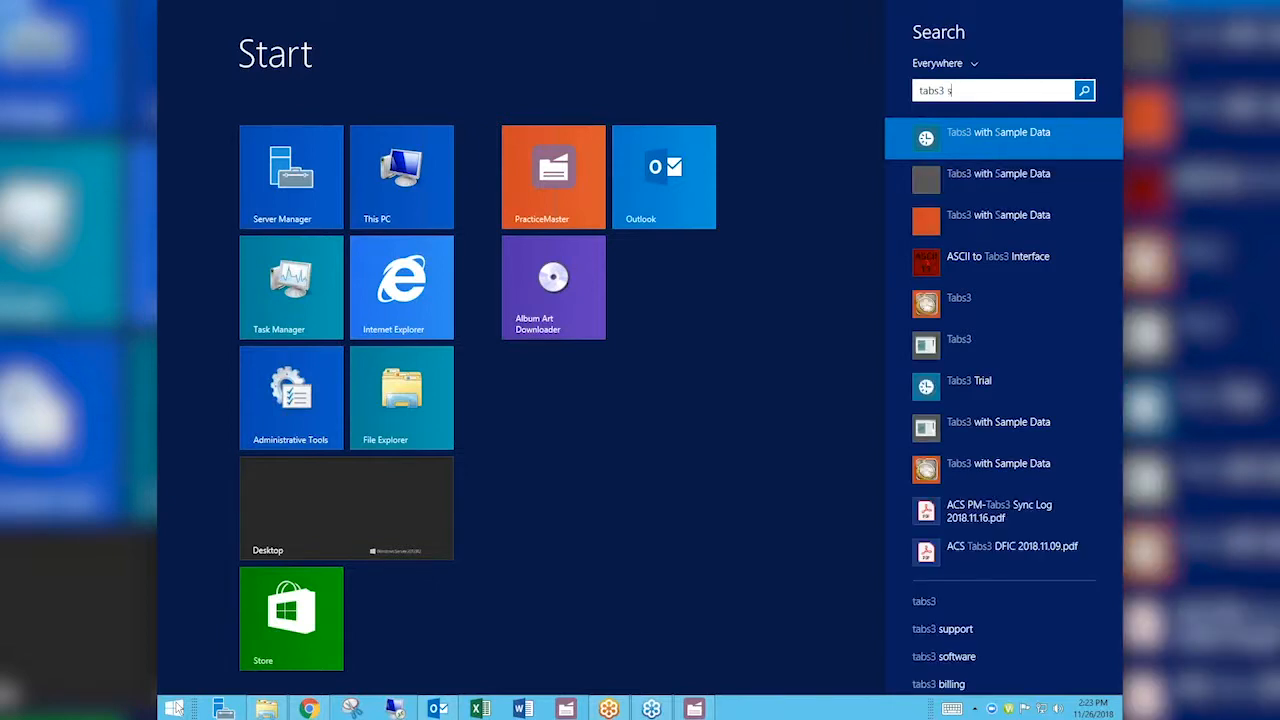
{"action": "type", "text": "amp"}
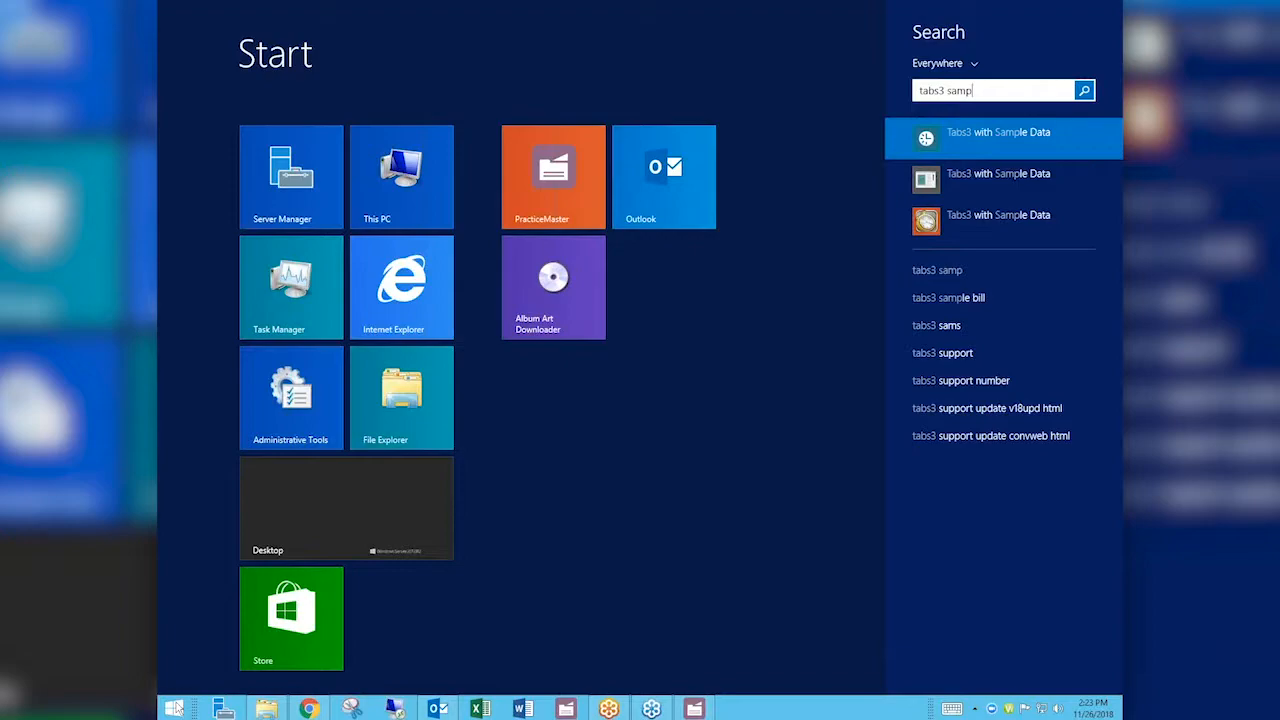
{"action": "left_click", "coordinate": [1014, 140]}
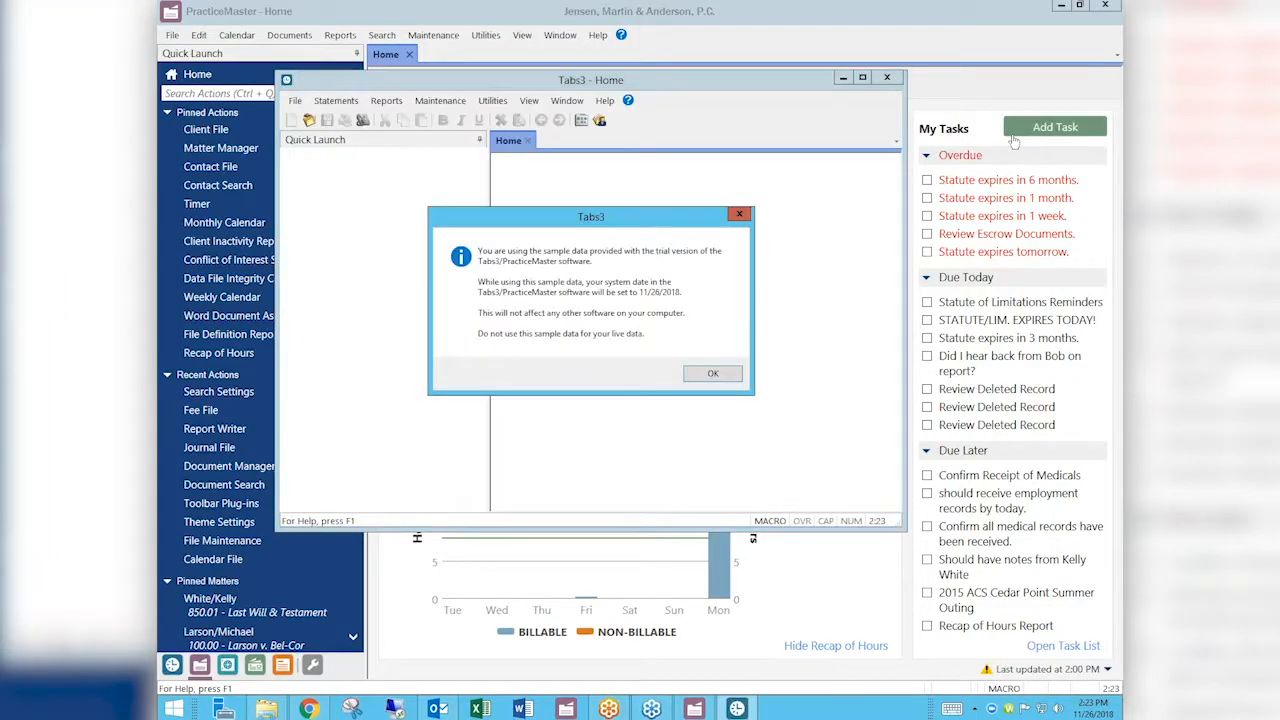
{"action": "key", "text": "Return"}
{"action": "left_click", "coordinate": [886, 78]}
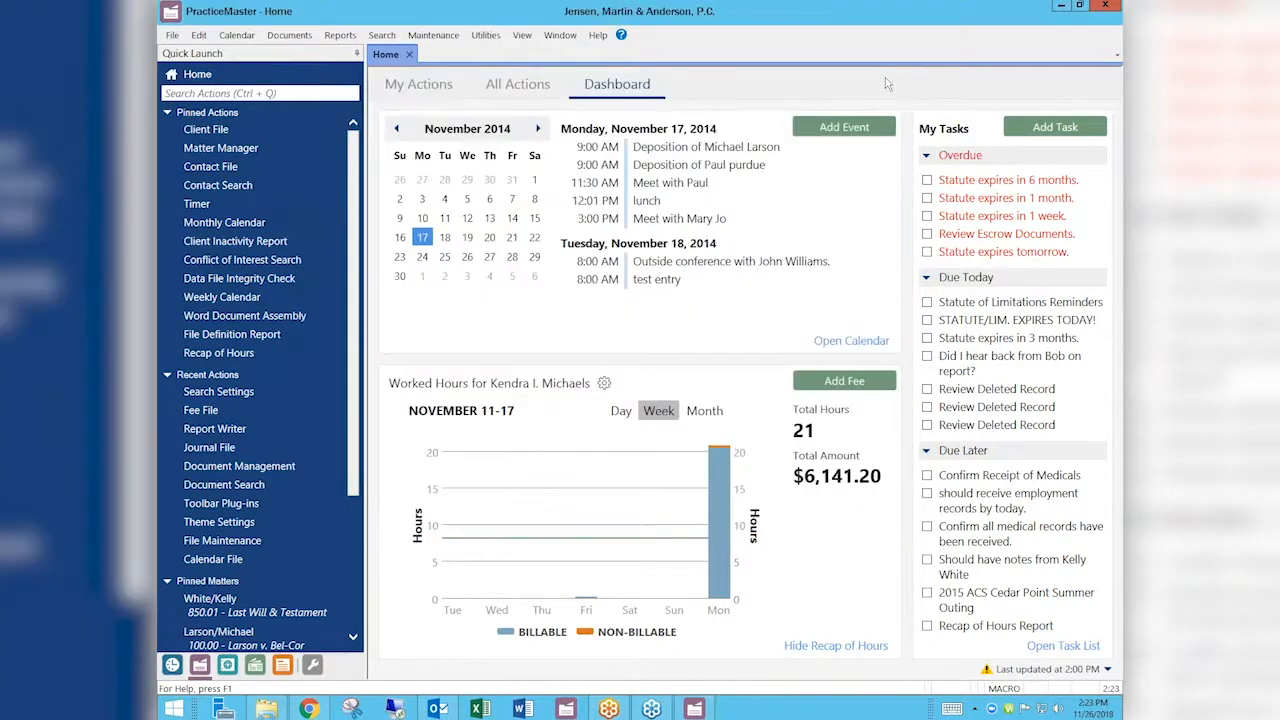
- Find and launch PracticeMaster with Sample Data, and acknowledge the sample data notice
{"action": "left_click", "coordinate": [174, 710]}
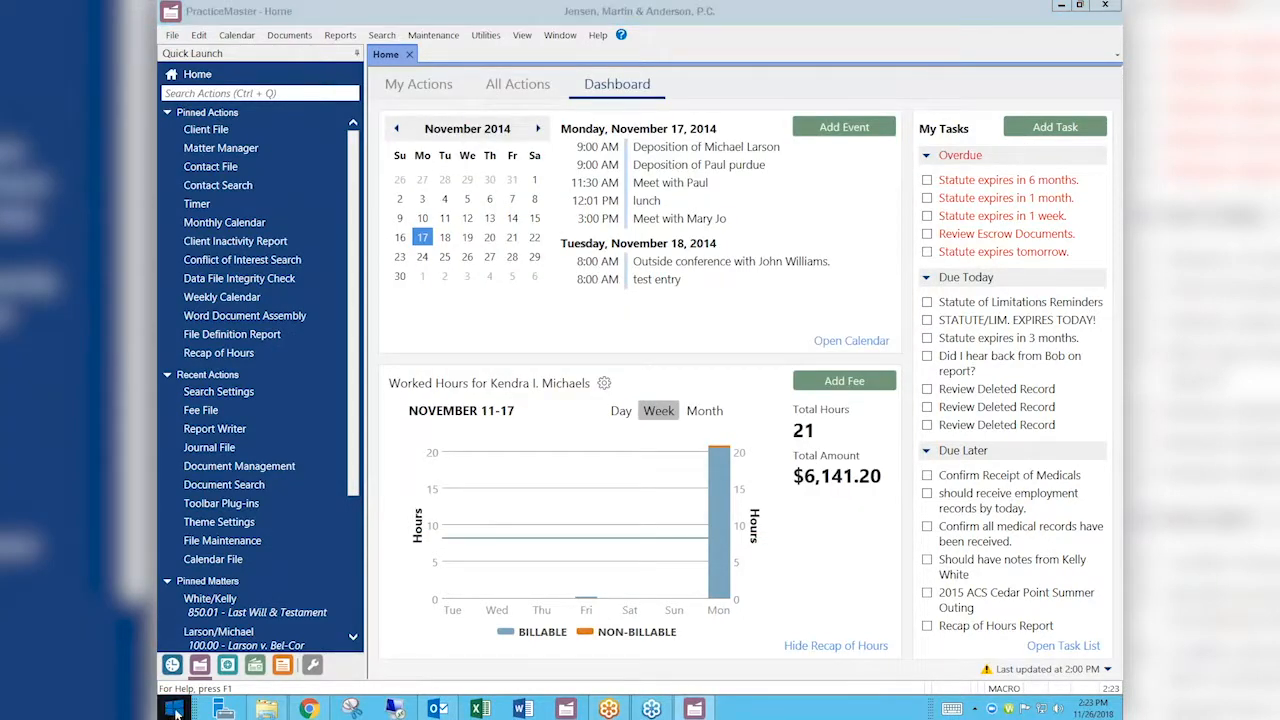
{"action": "type", "text": "p"}
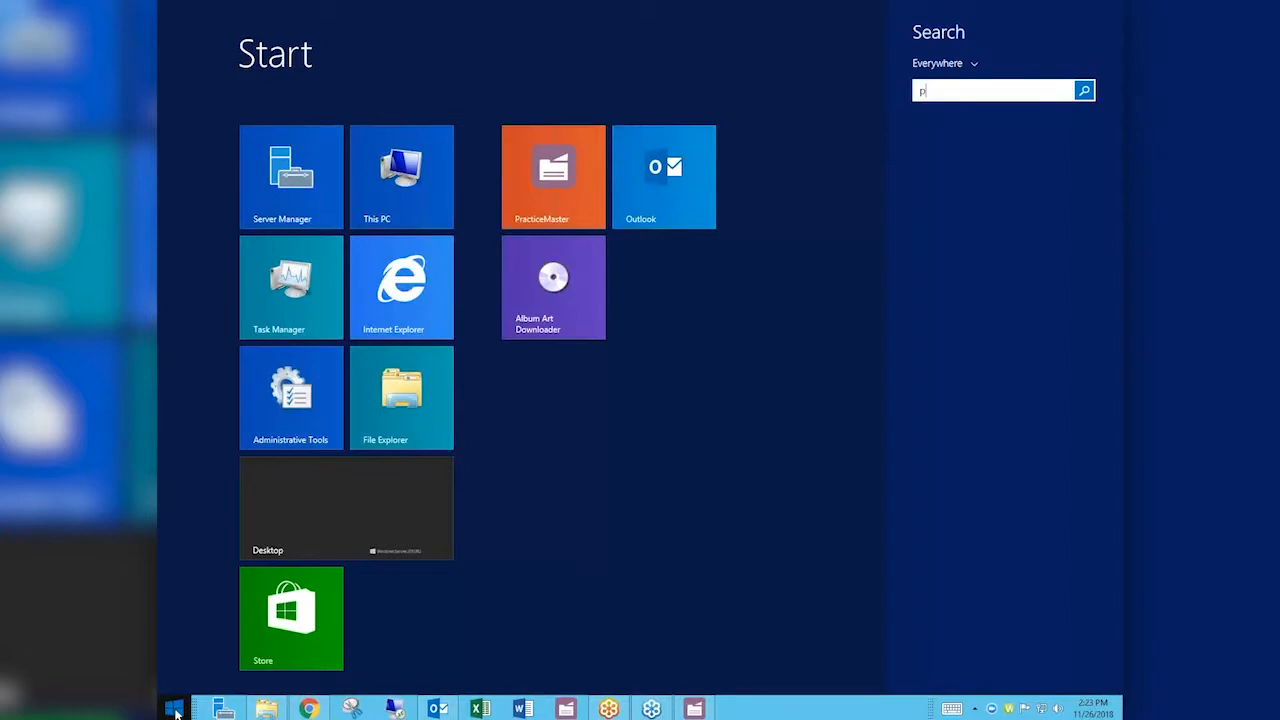
{"action": "type", "text": "racticemaster"}
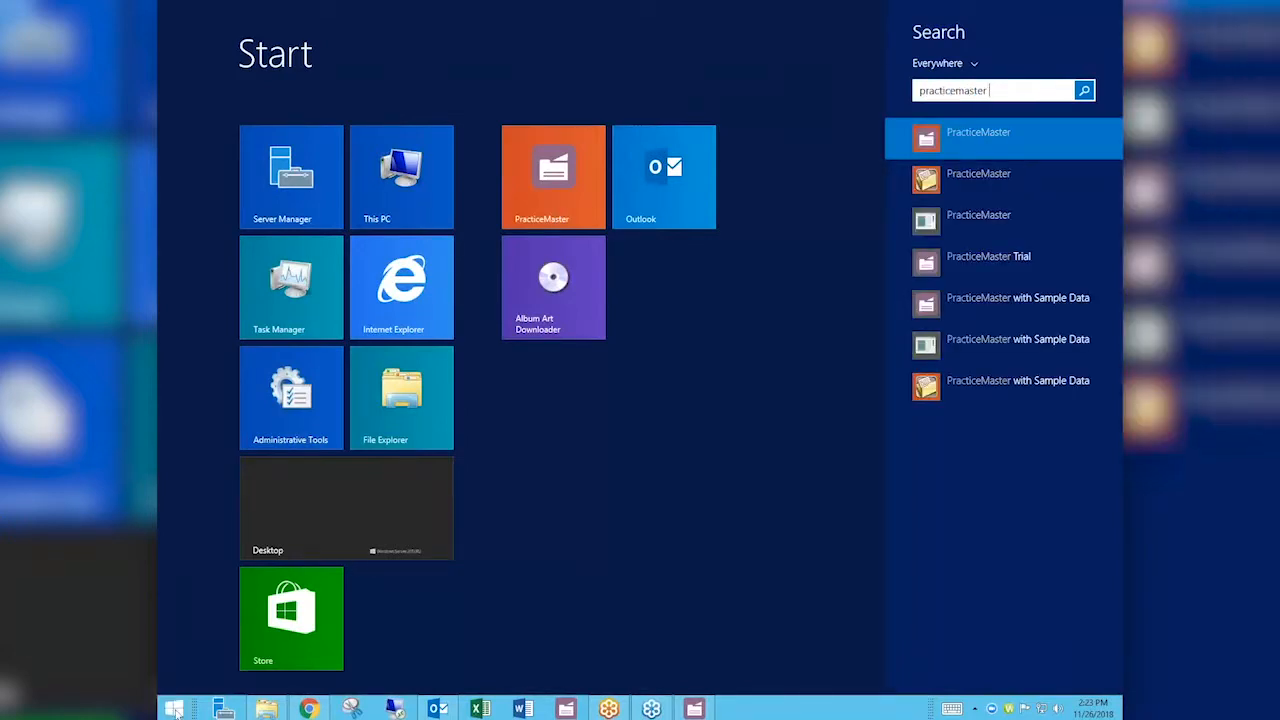
{"action": "type", "text": " sample"}
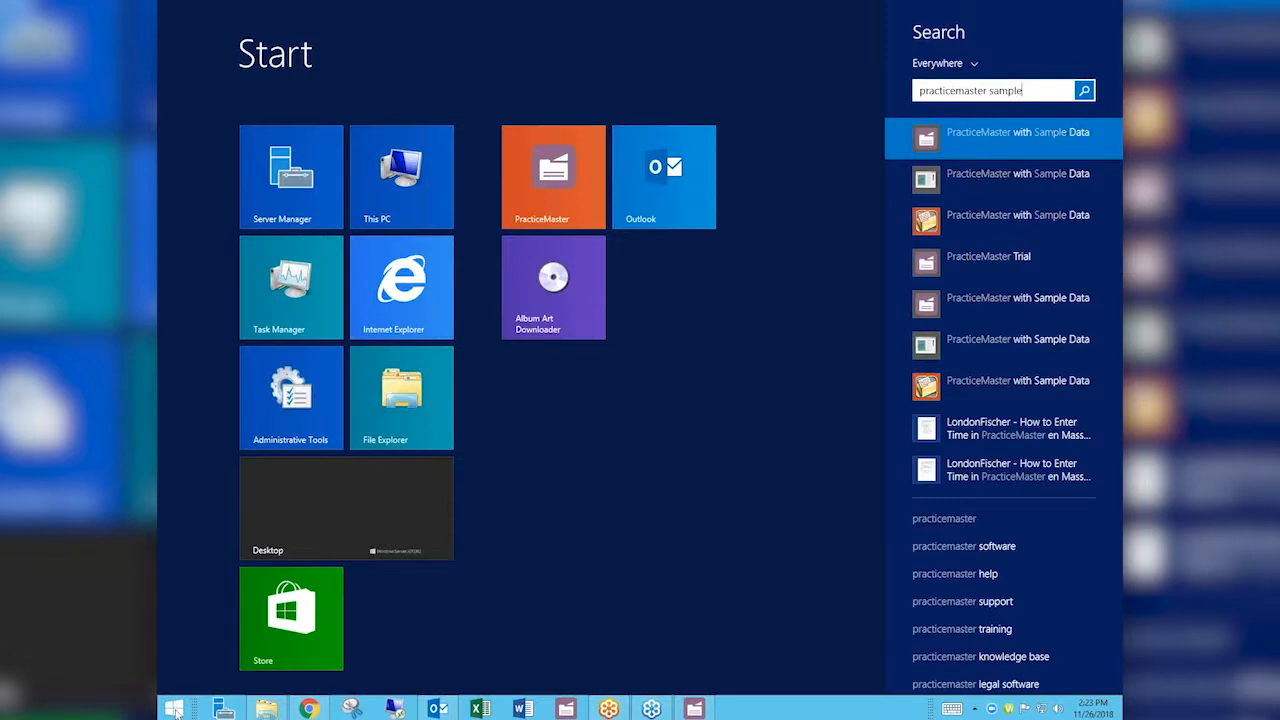
{"action": "left_click", "coordinate": [1003, 145]}
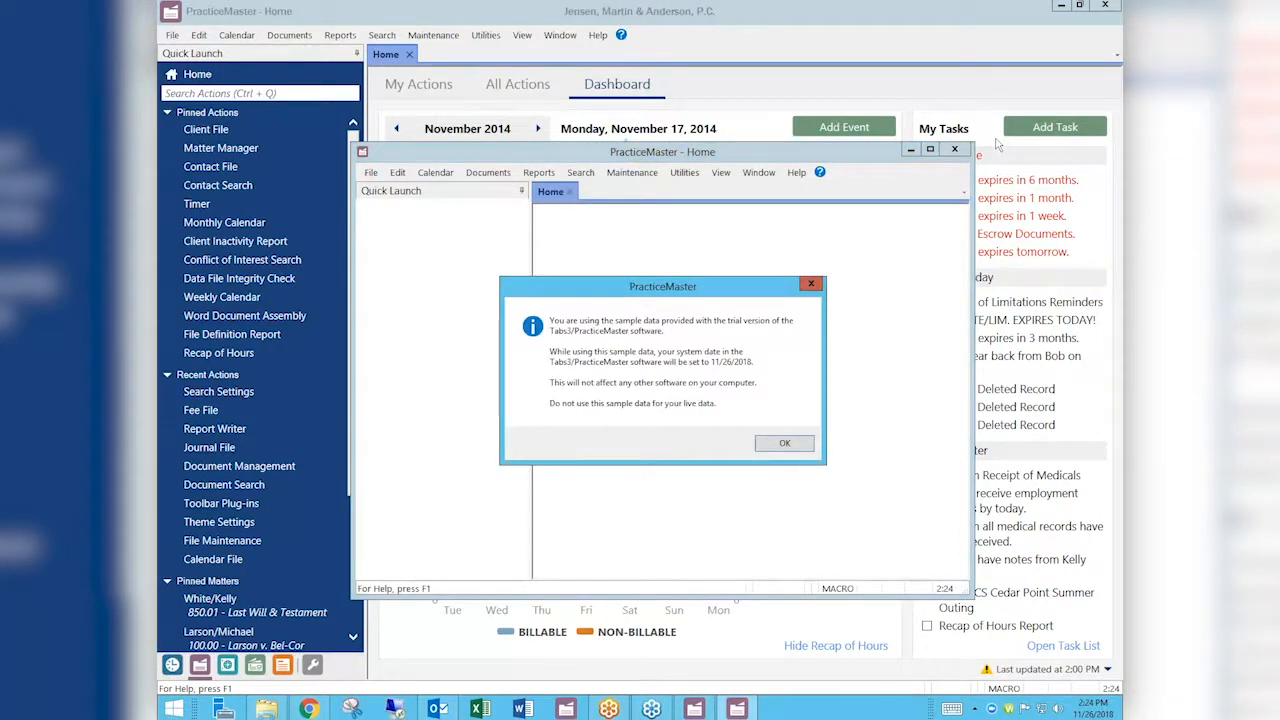
{"action": "left_click", "coordinate": [785, 445]}
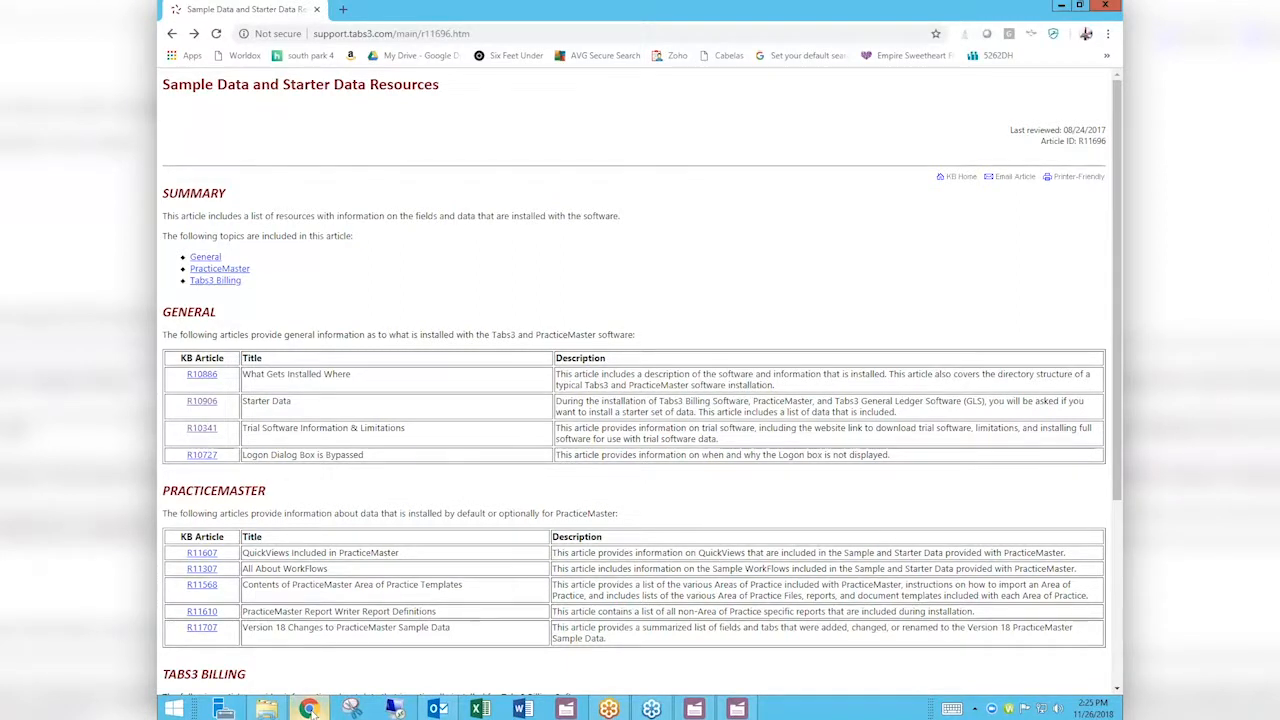
- In Chrome, open support.tabs3.com, search all text for "sample data", and open the Sample Data and Starter Data Resources article
{"action": "left_click", "coordinate": [391, 34]}
{"action": "type", "text": "support.tabs3.com"}
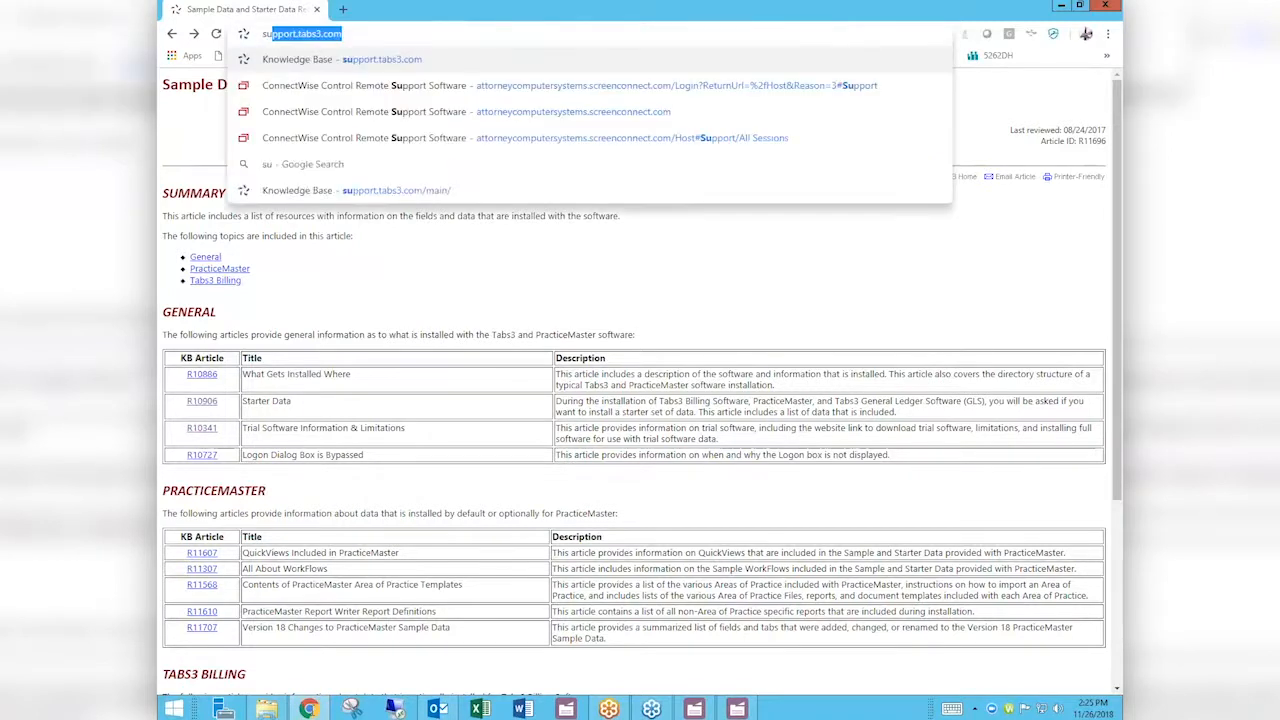
{"action": "key", "text": "Return"}
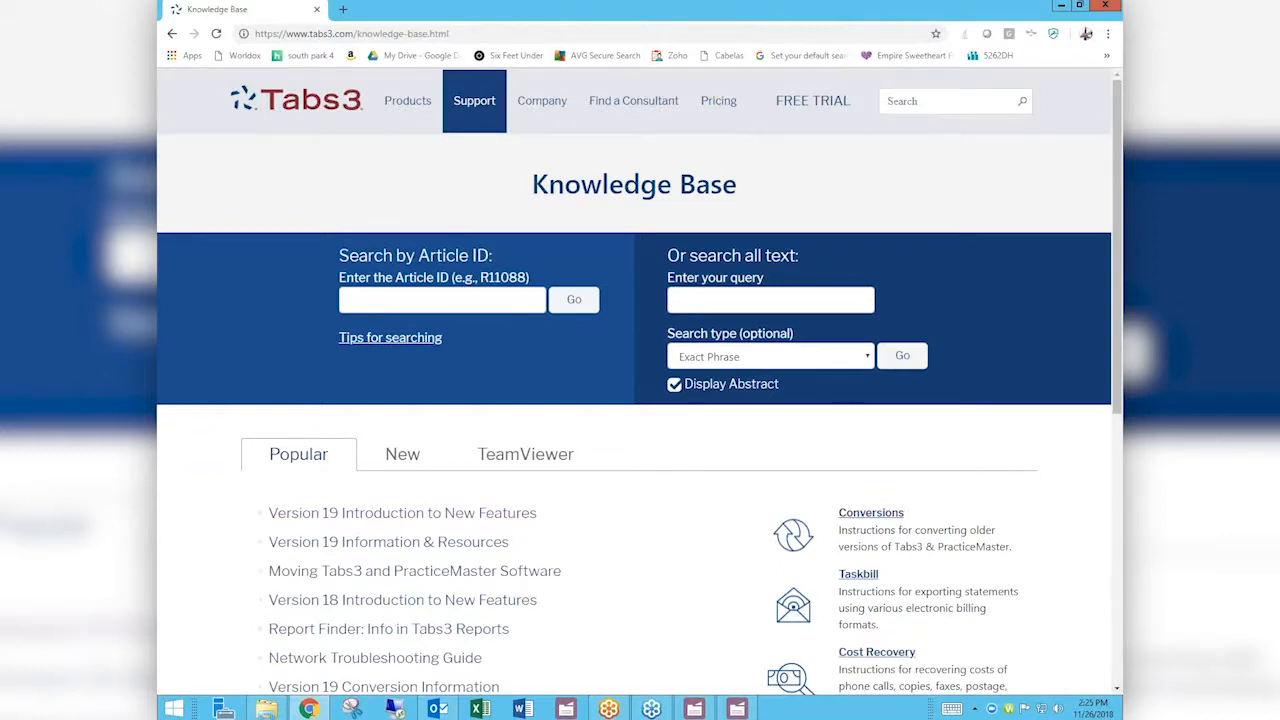
{"action": "type", "text": "sampl"}
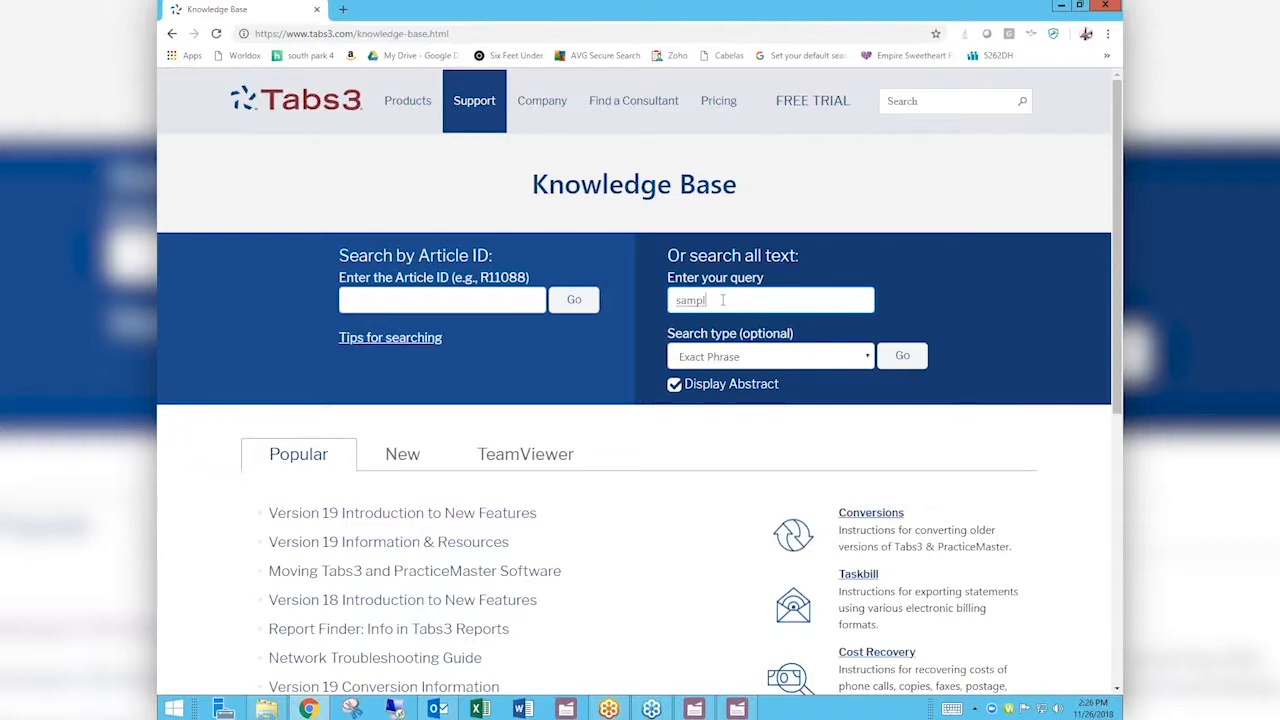
{"action": "type", "text": "e data"}
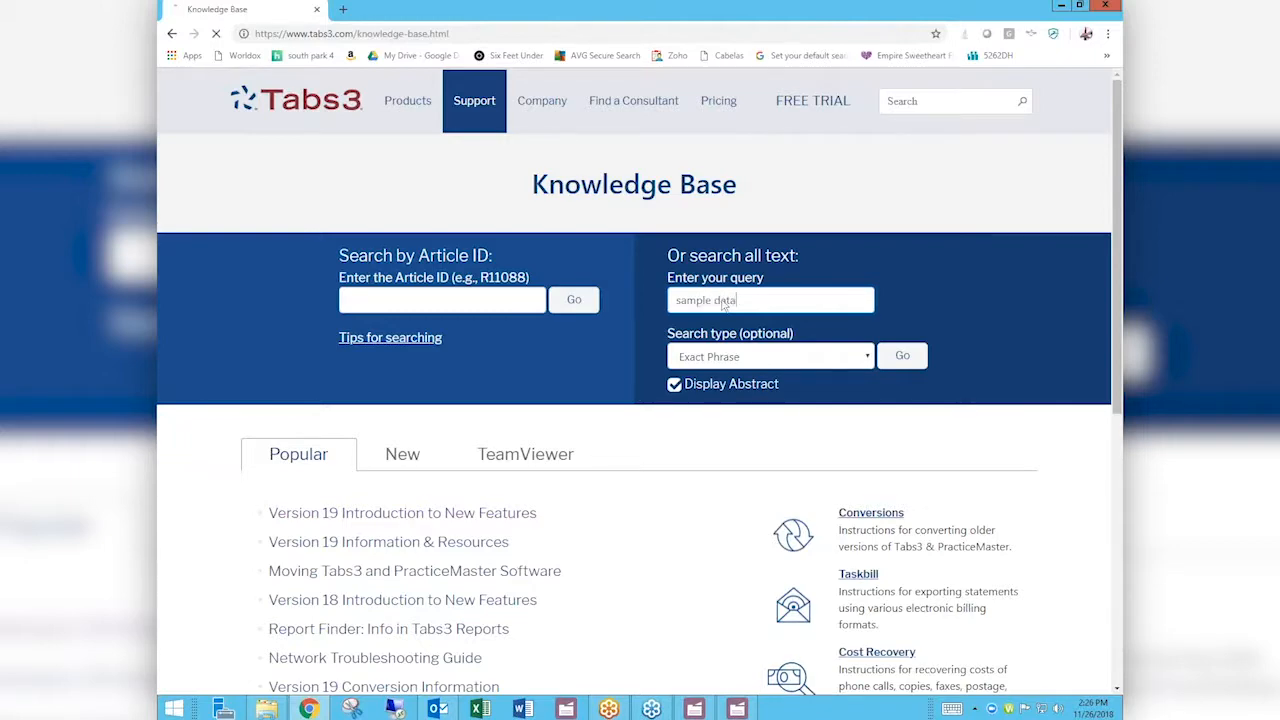
{"action": "key", "text": "Return"}
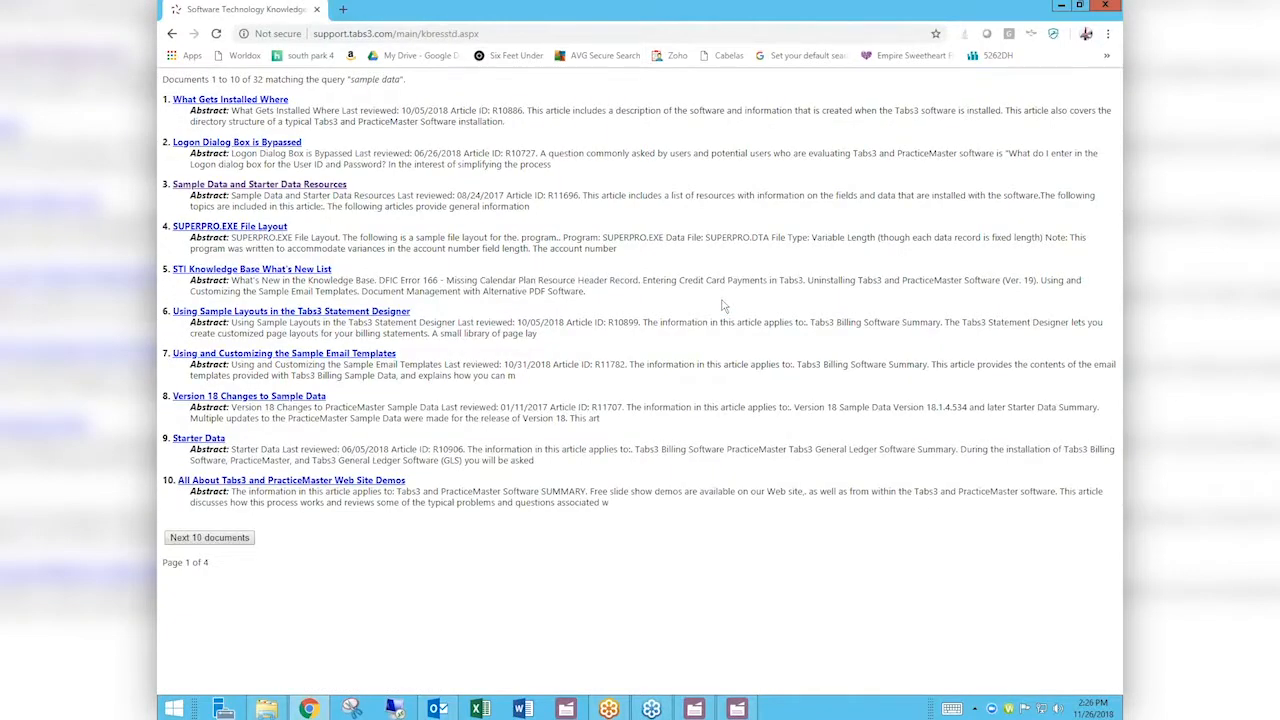
{"action": "left_click", "coordinate": [288, 186]}
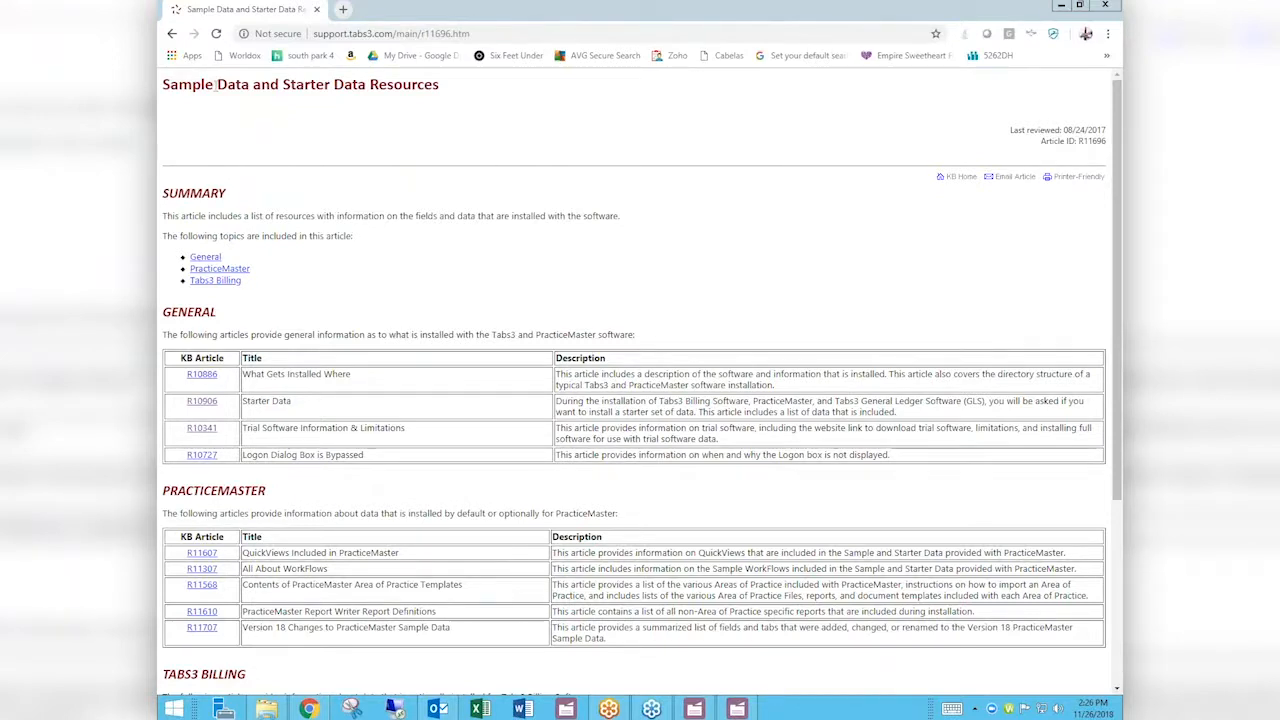
- Open the Trial Software Information & Limitations article and review the limitations of the Version 19 products
{"action": "left_click", "coordinate": [278, 357]}
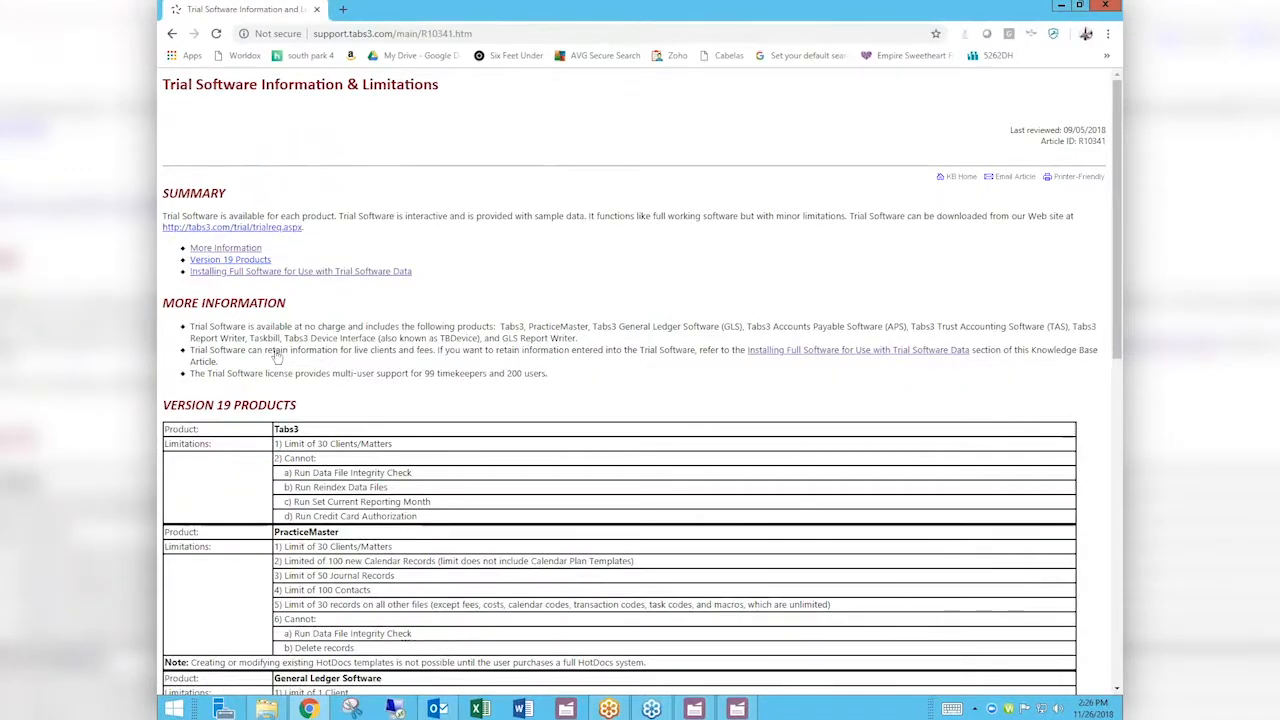
{"action": "scroll", "coordinate": [277, 357], "scroll_direction": "down", "scroll_amount": 1}
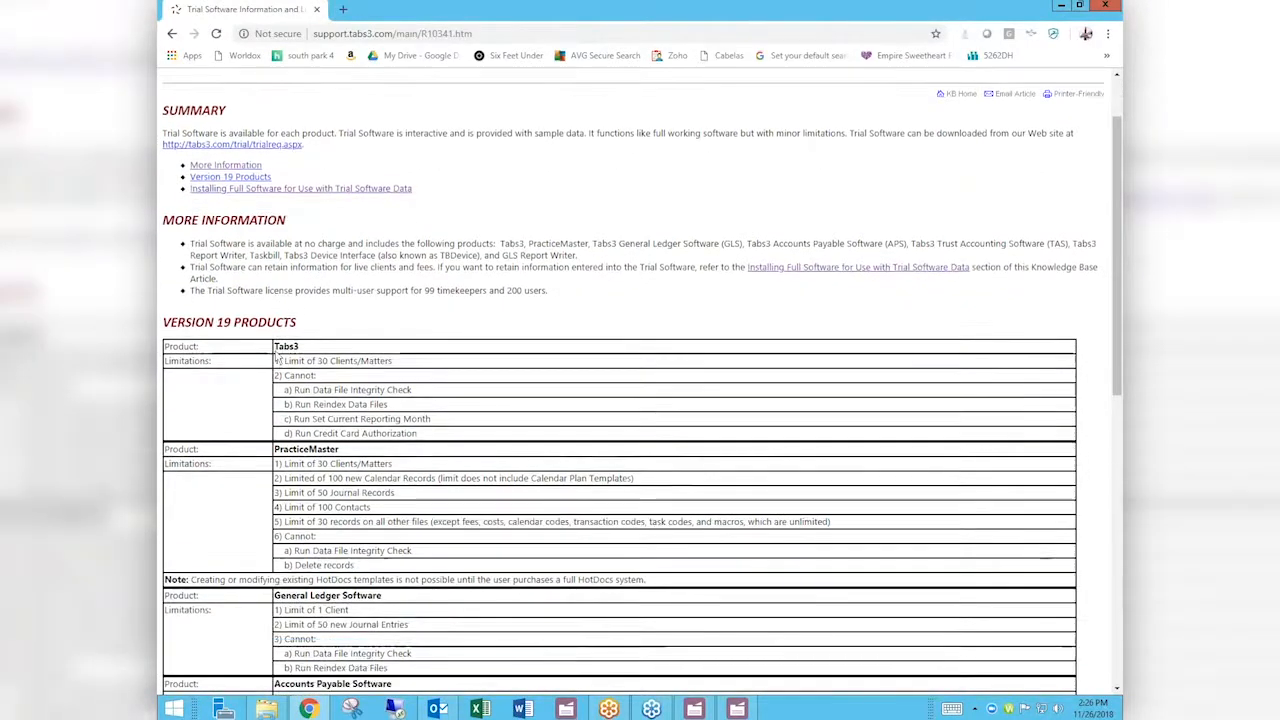
{"action": "scroll", "coordinate": [277, 357], "scroll_direction": "down", "scroll_amount": 1}
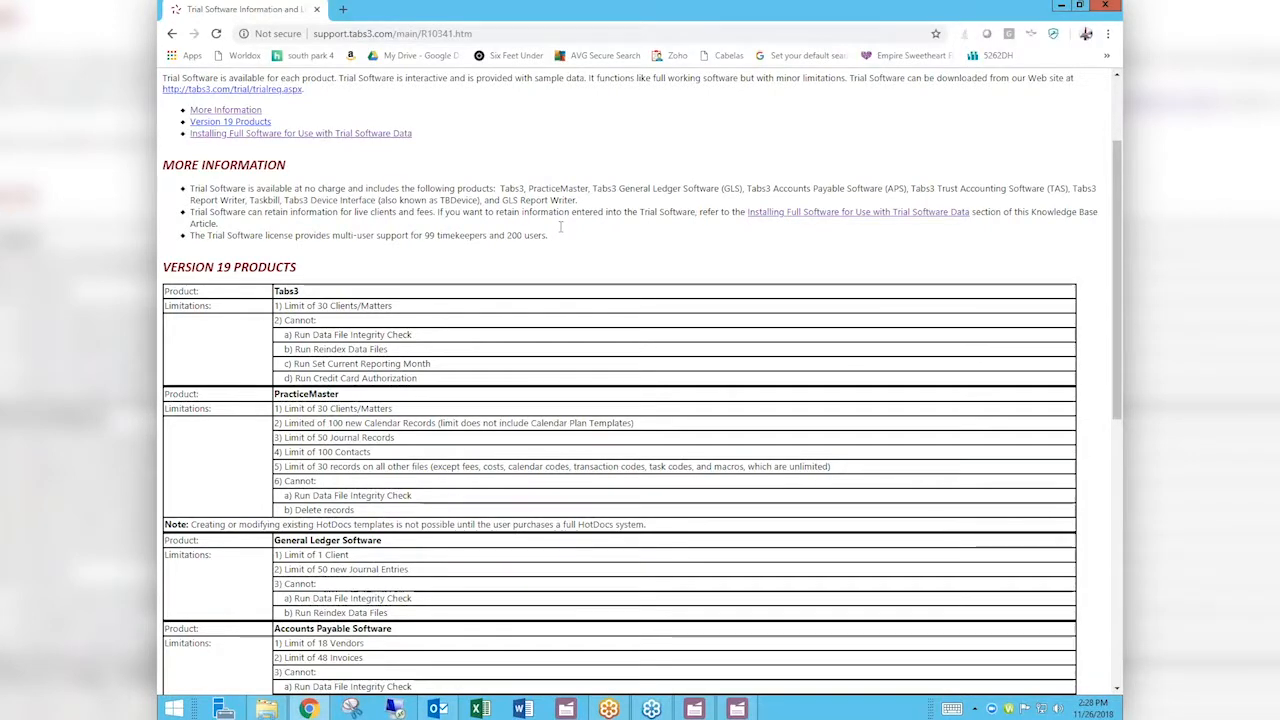
- Switch to PracticeMaster, open the Client file in a maximized window, and view the available Word Document Assembly templates
{"action": "key", "text": "alt+Tab"}
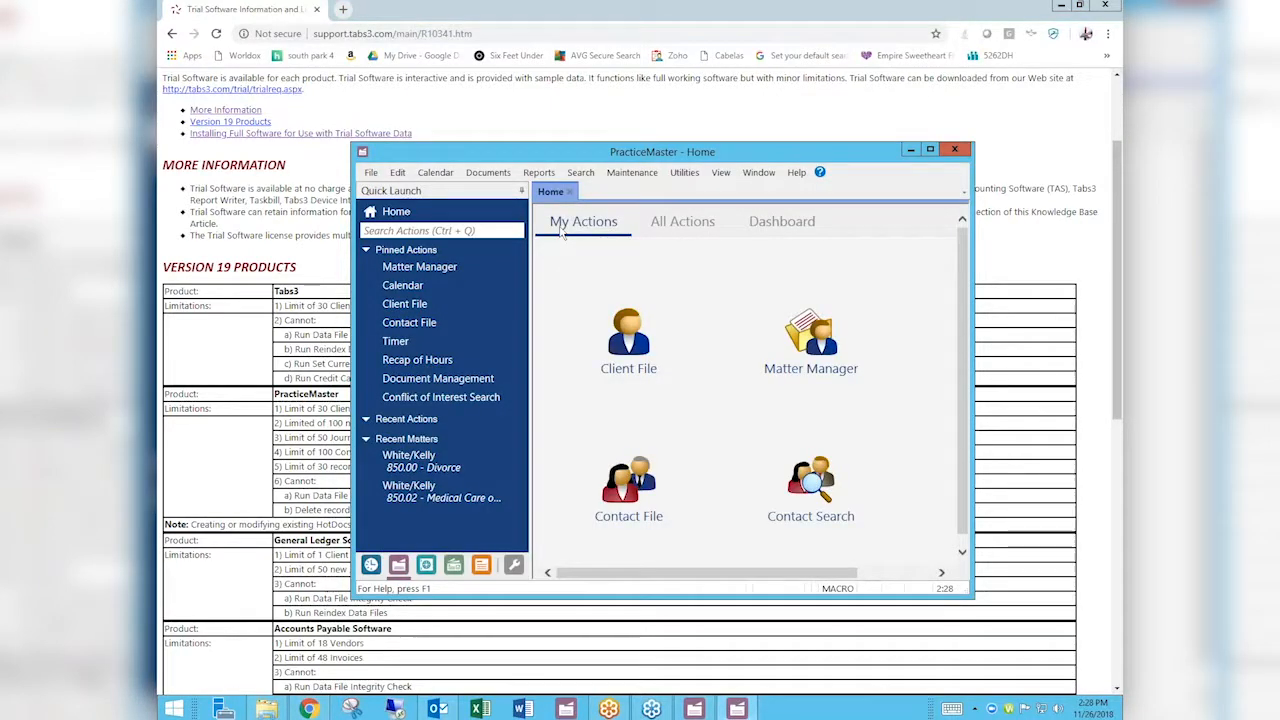
{"action": "left_click", "coordinate": [408, 305]}
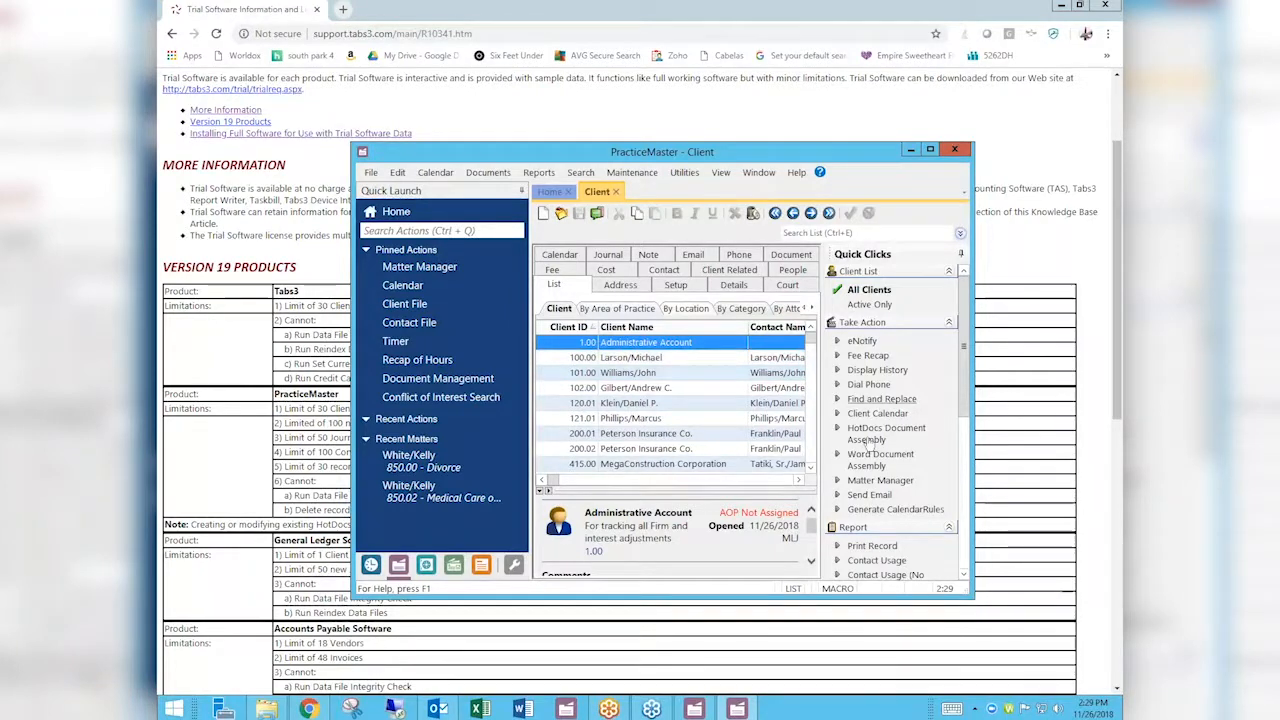
{"action": "left_click", "coordinate": [892, 509]}
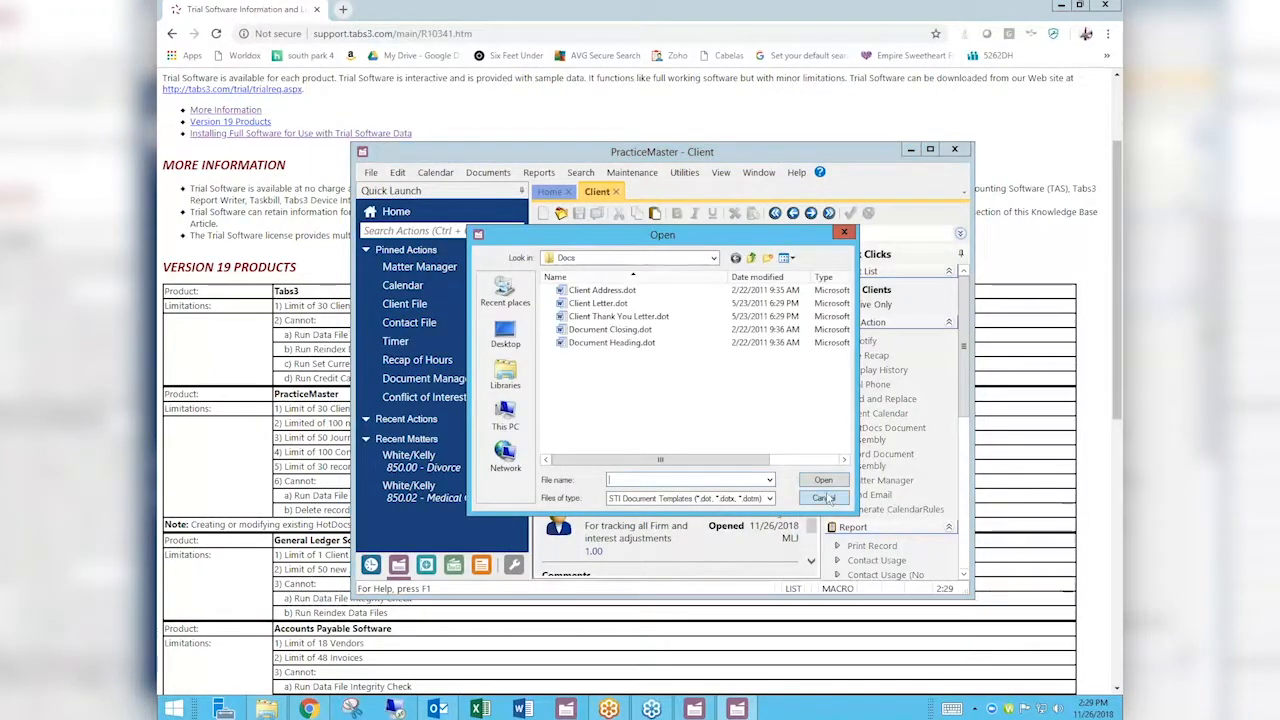
{"action": "left_click", "coordinate": [824, 498]}
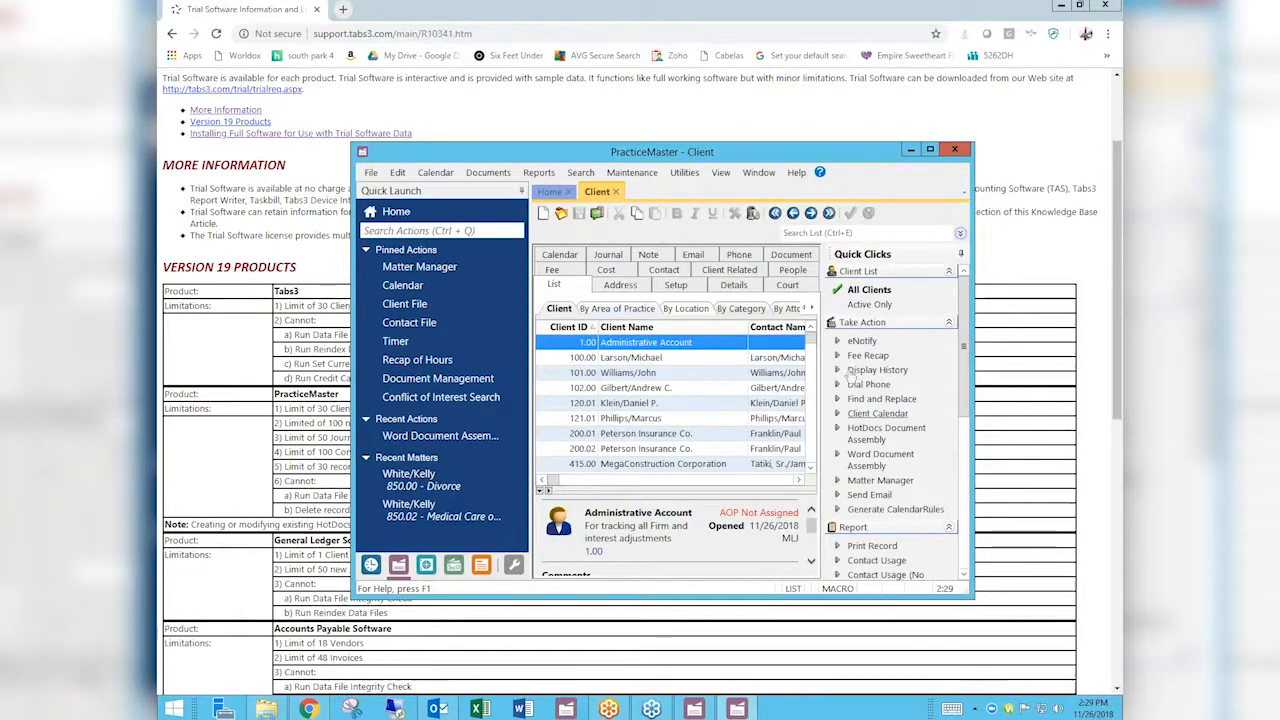
{"action": "left_click", "coordinate": [930, 150]}
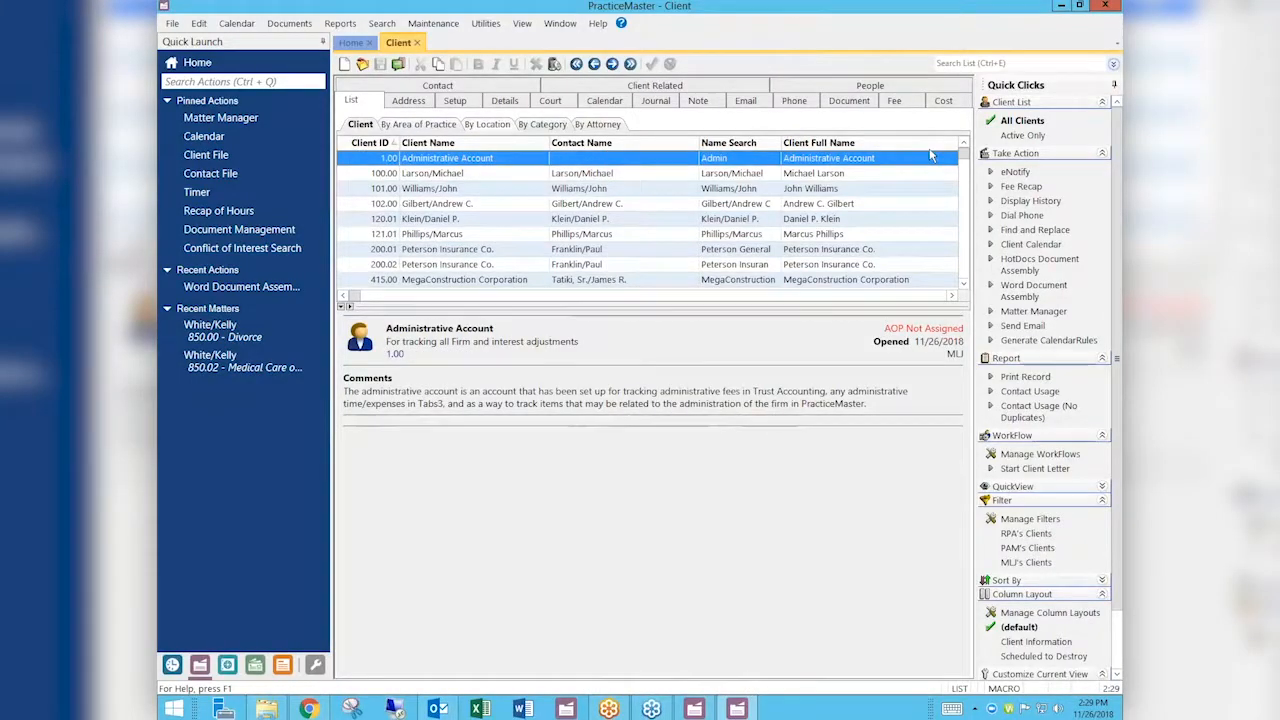
{"action": "left_click", "coordinate": [1036, 291]}
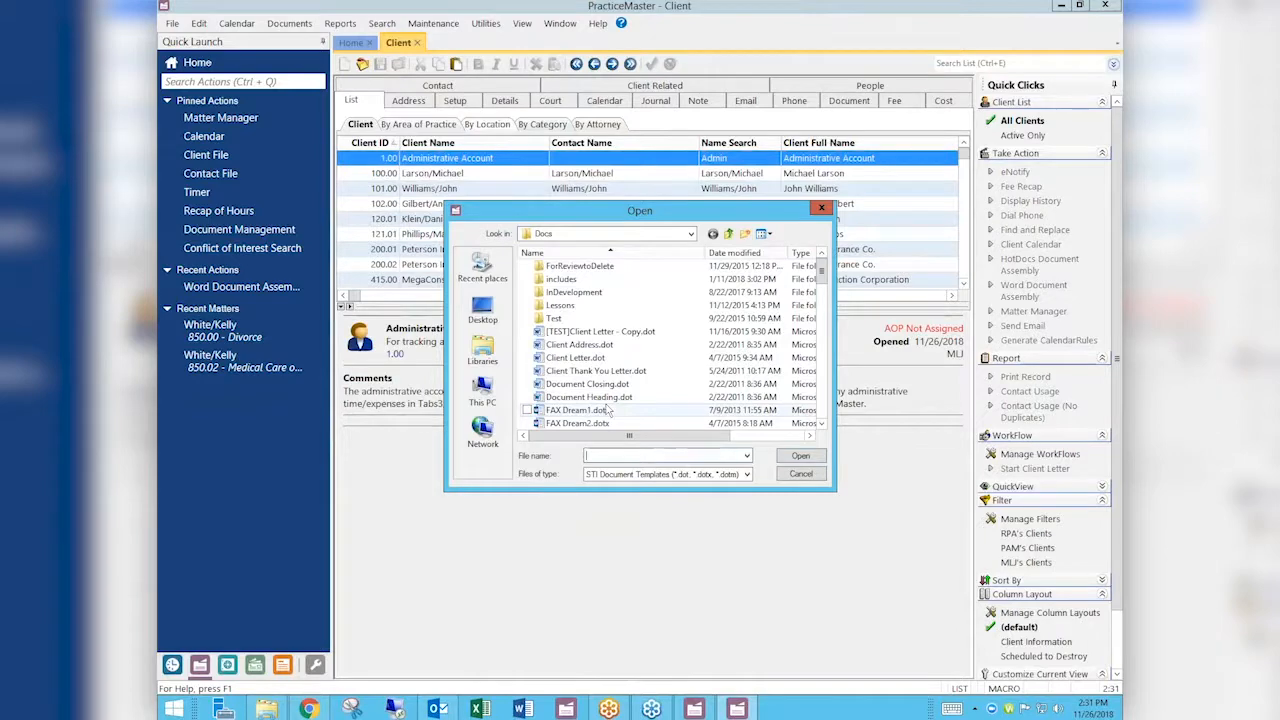
- Switch to Chrome with a new browser window
{"action": "right_click", "coordinate": [311, 710]}
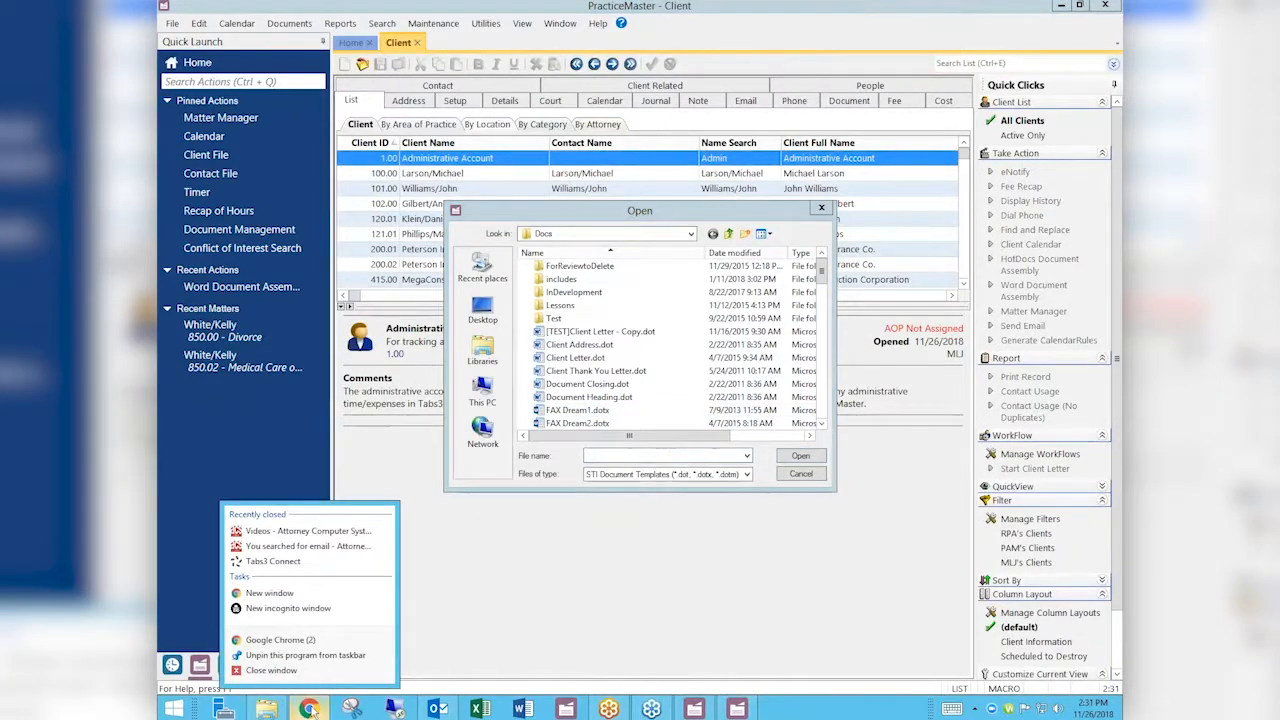
{"action": "left_click", "coordinate": [281, 643]}
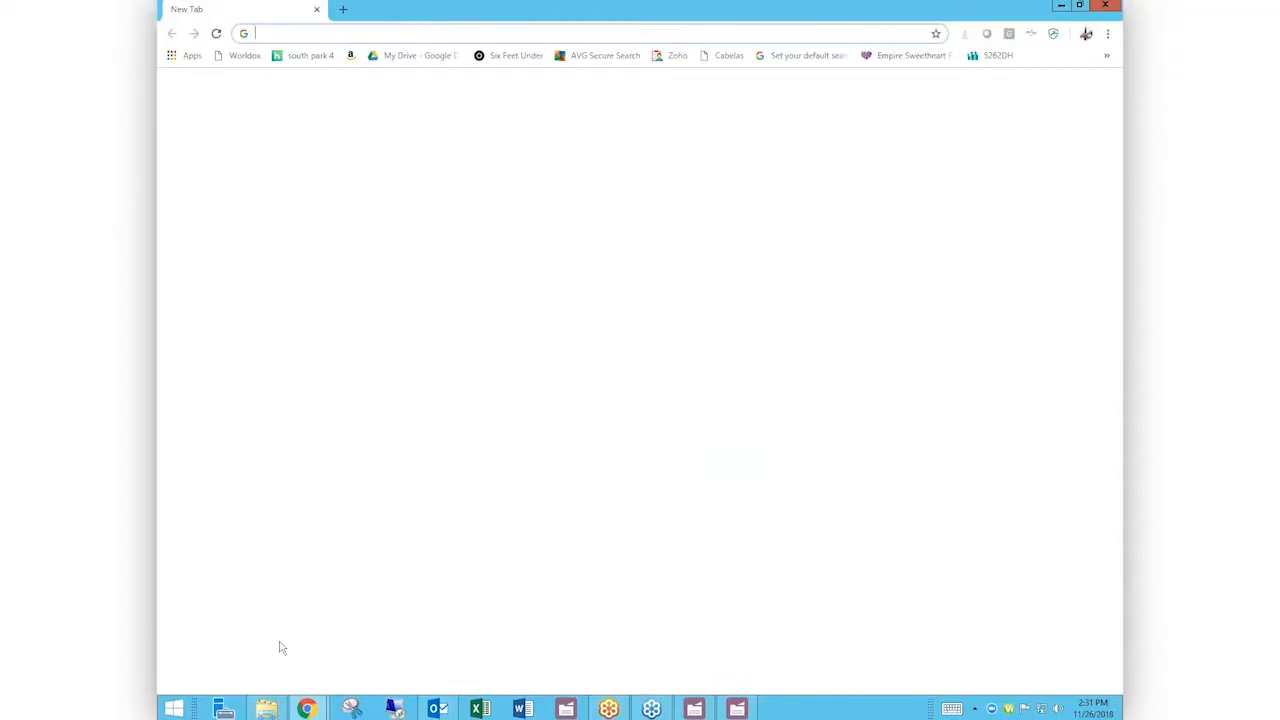
{"action": "type", "text": "attorney"}
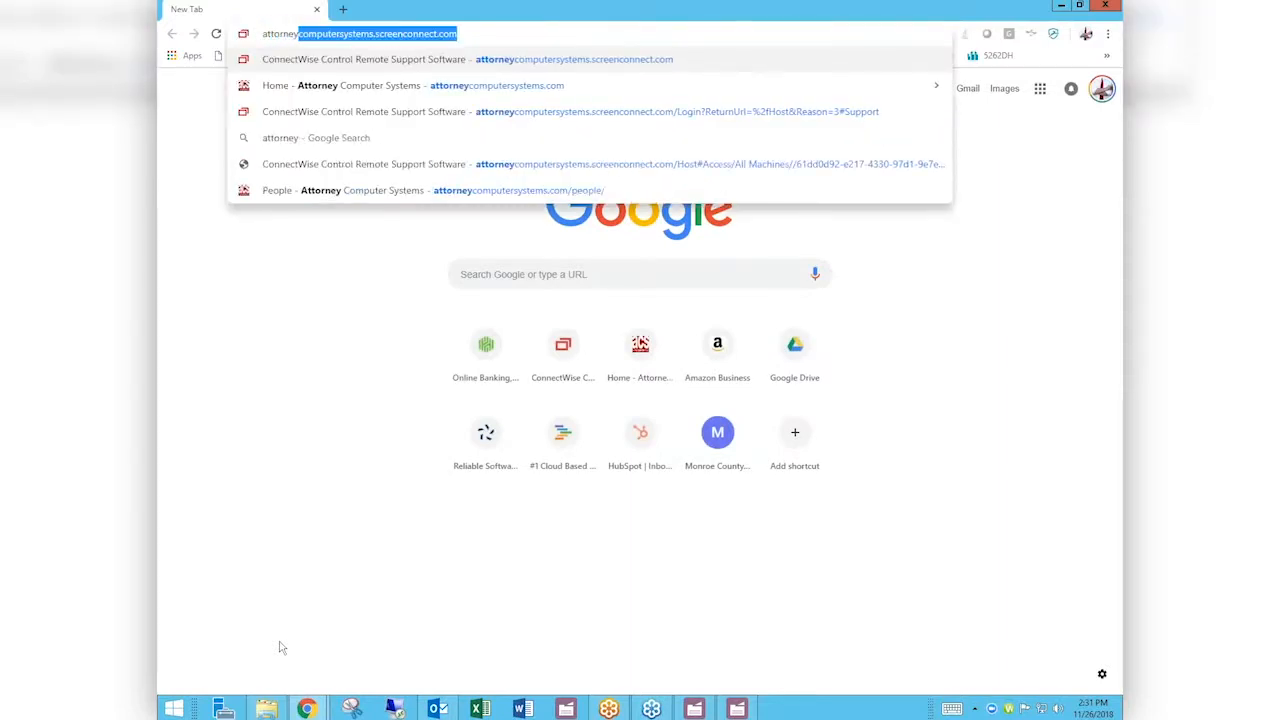
{"action": "key", "text": "Right"}
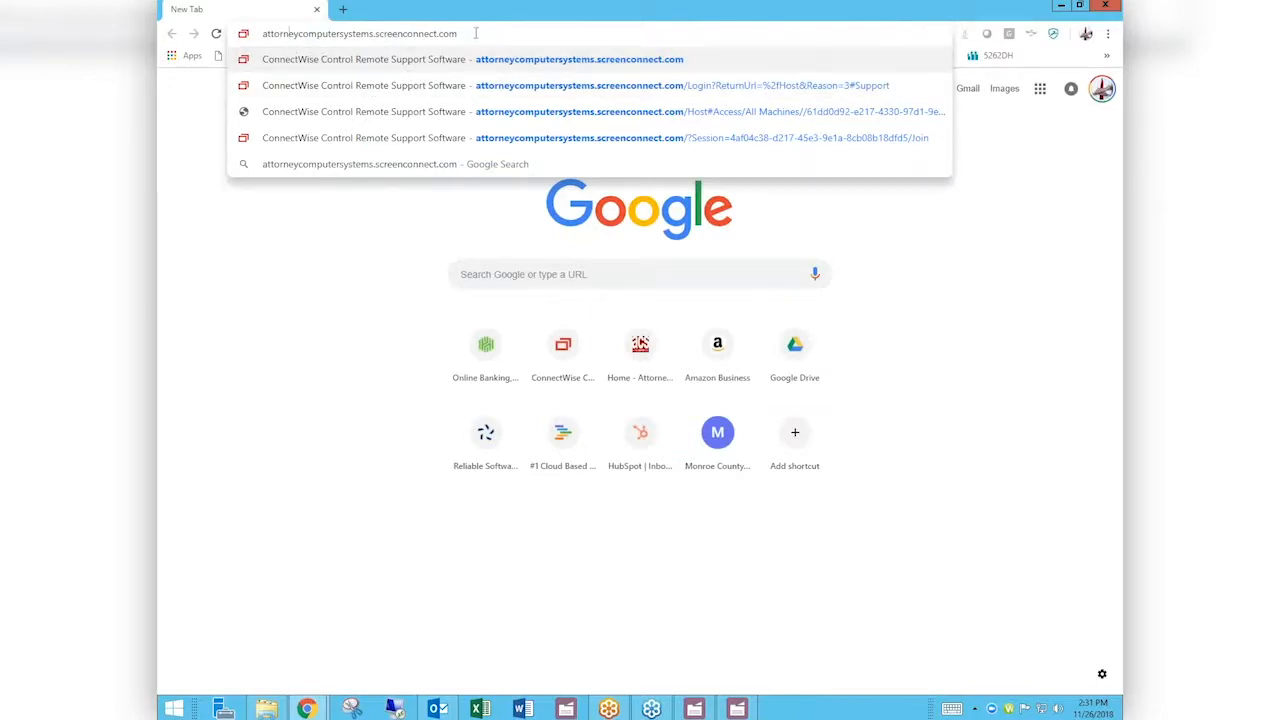
{"action": "key", "text": "Down"}
{"action": "key", "text": "Down"}
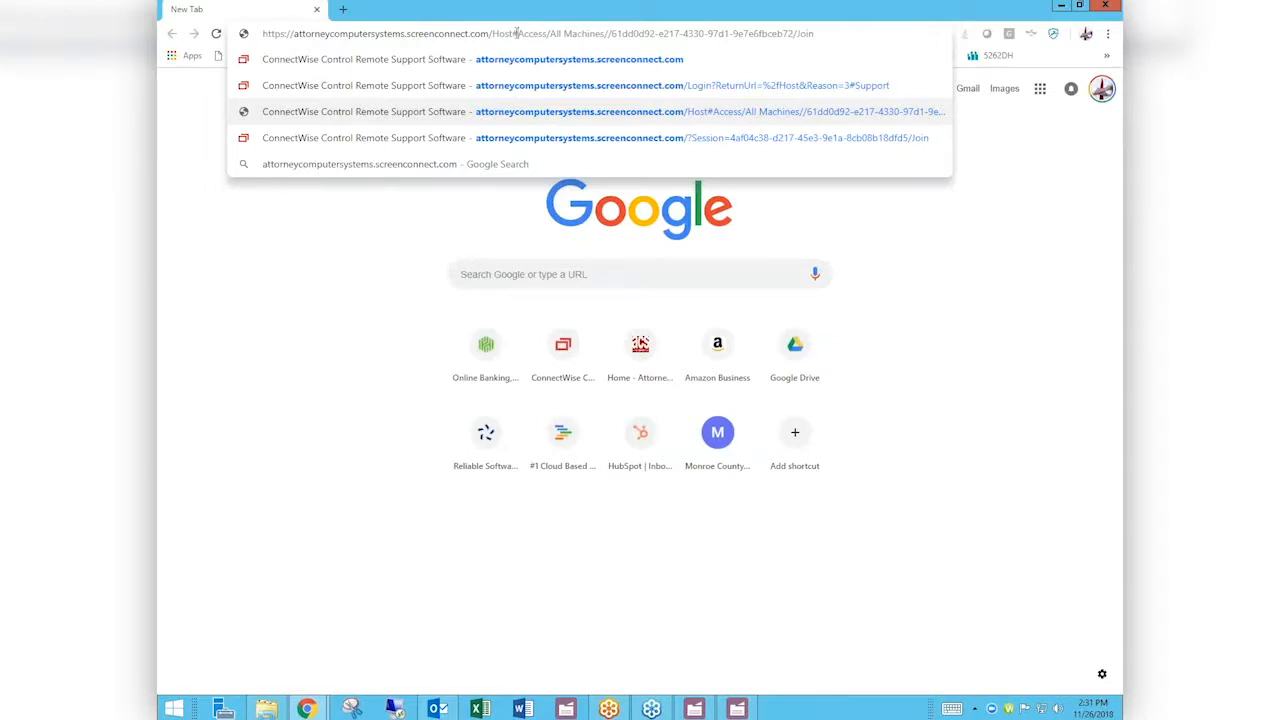
{"action": "key", "text": "ctrl+a"}
{"action": "type", "text": "attor"}
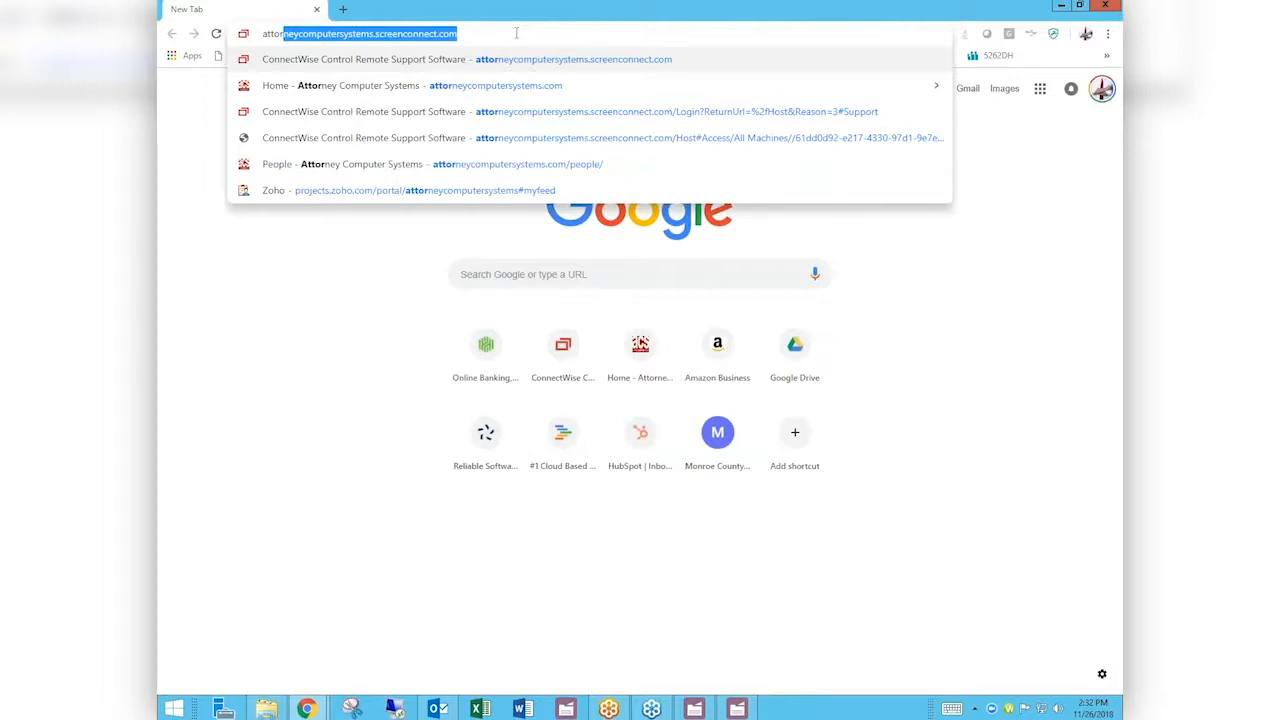
{"action": "key", "text": "Down"}
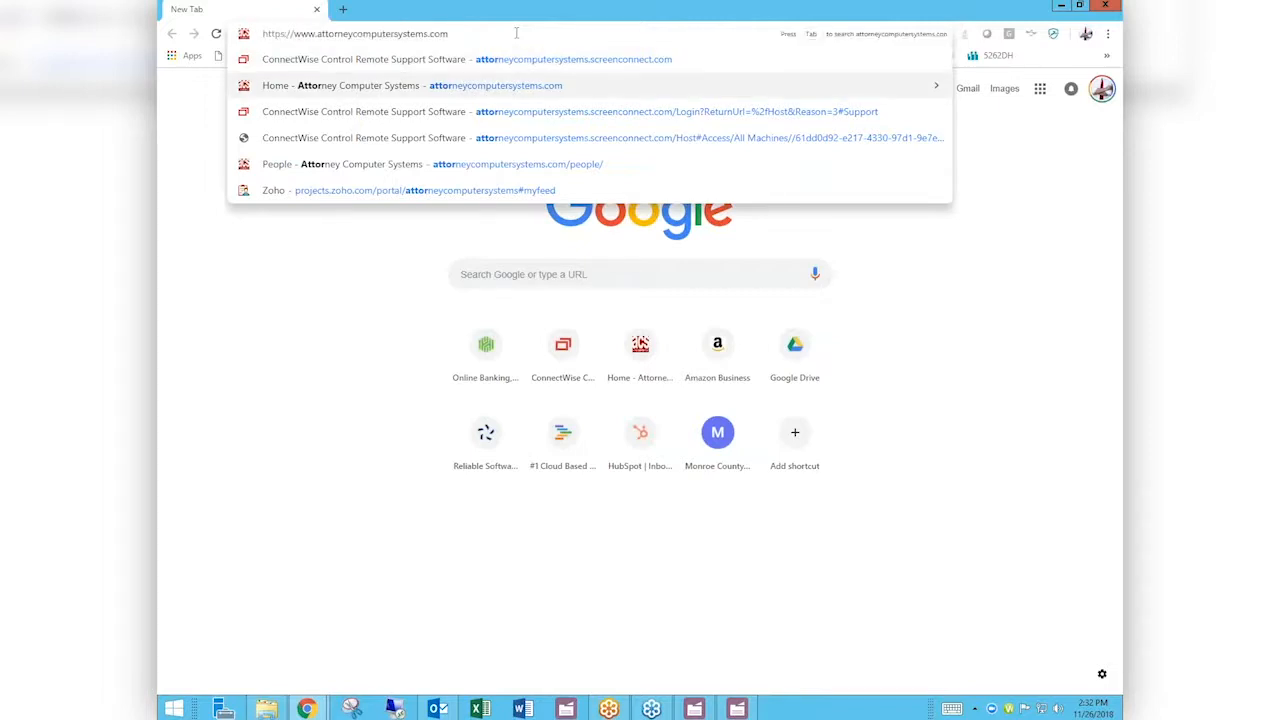
{"action": "key", "text": "Return"}
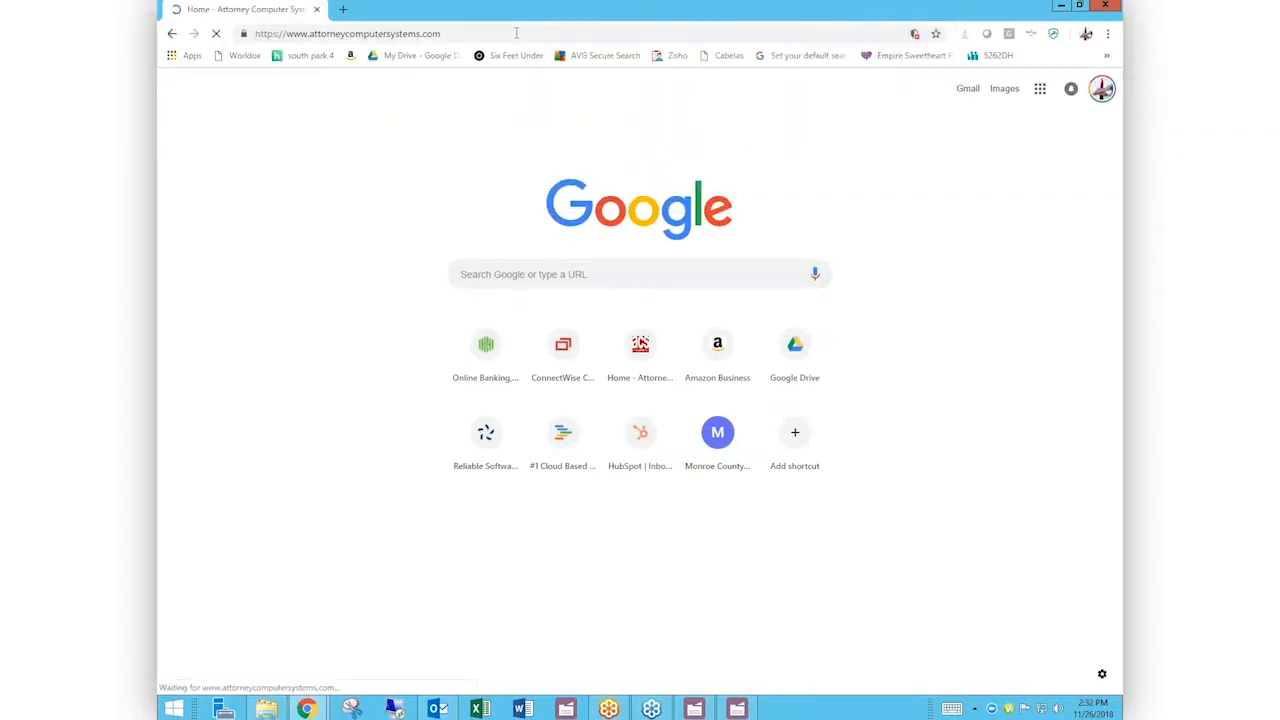
{"action": "left_click", "coordinate": [479, 33]}
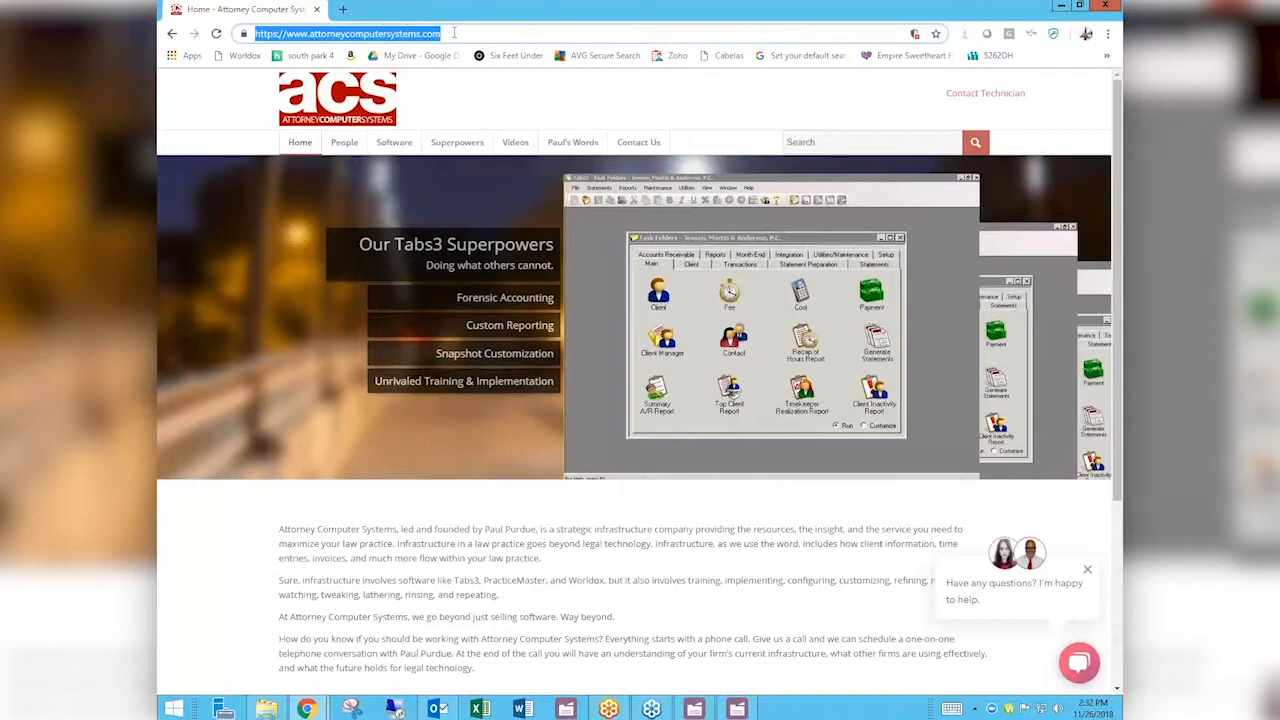
{"action": "left_click", "coordinate": [453, 33]}
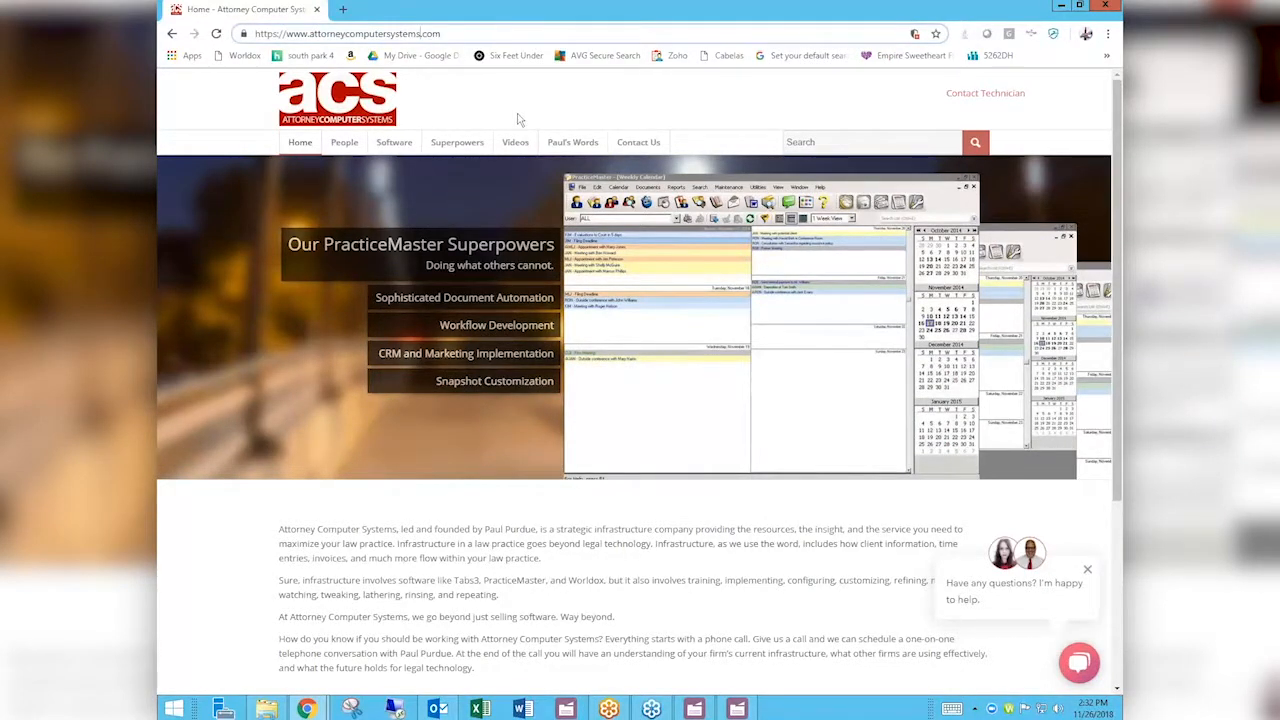
- Open the website's Videos page and look through the listed meeting, webinar, and video series
{"action": "mouse_move", "coordinate": [519, 145]}
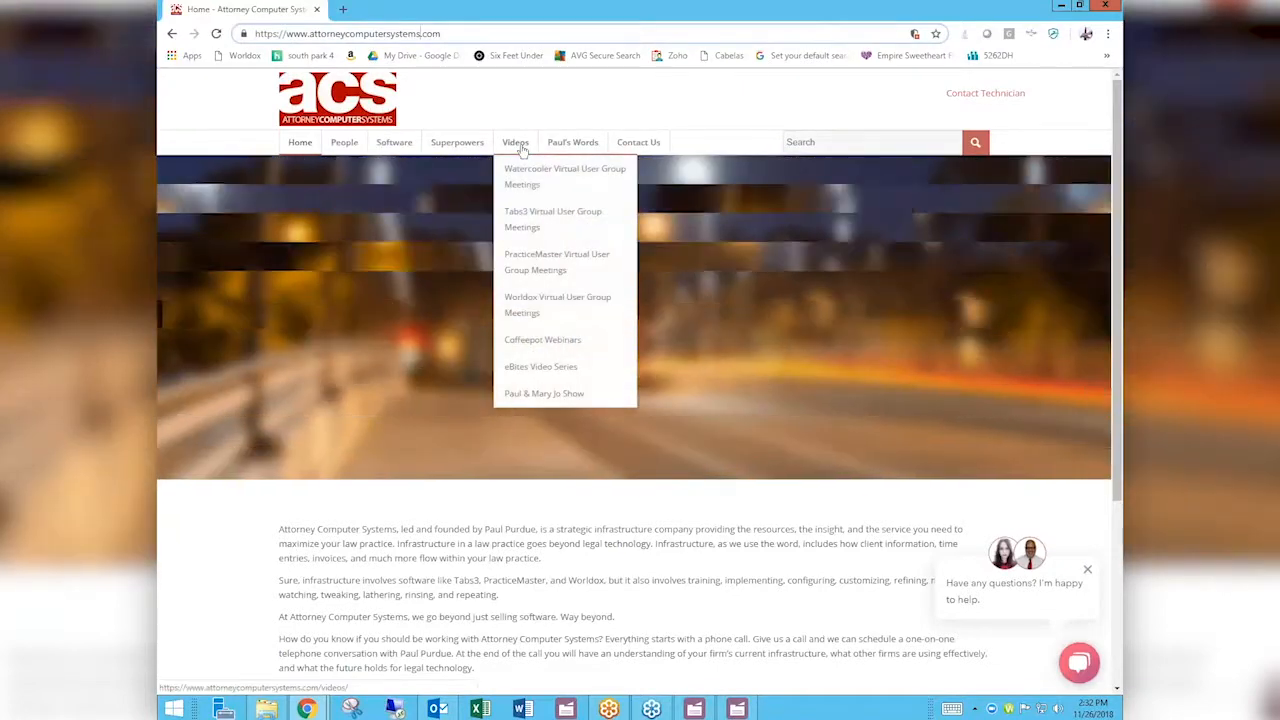
{"action": "left_click", "coordinate": [516, 143]}
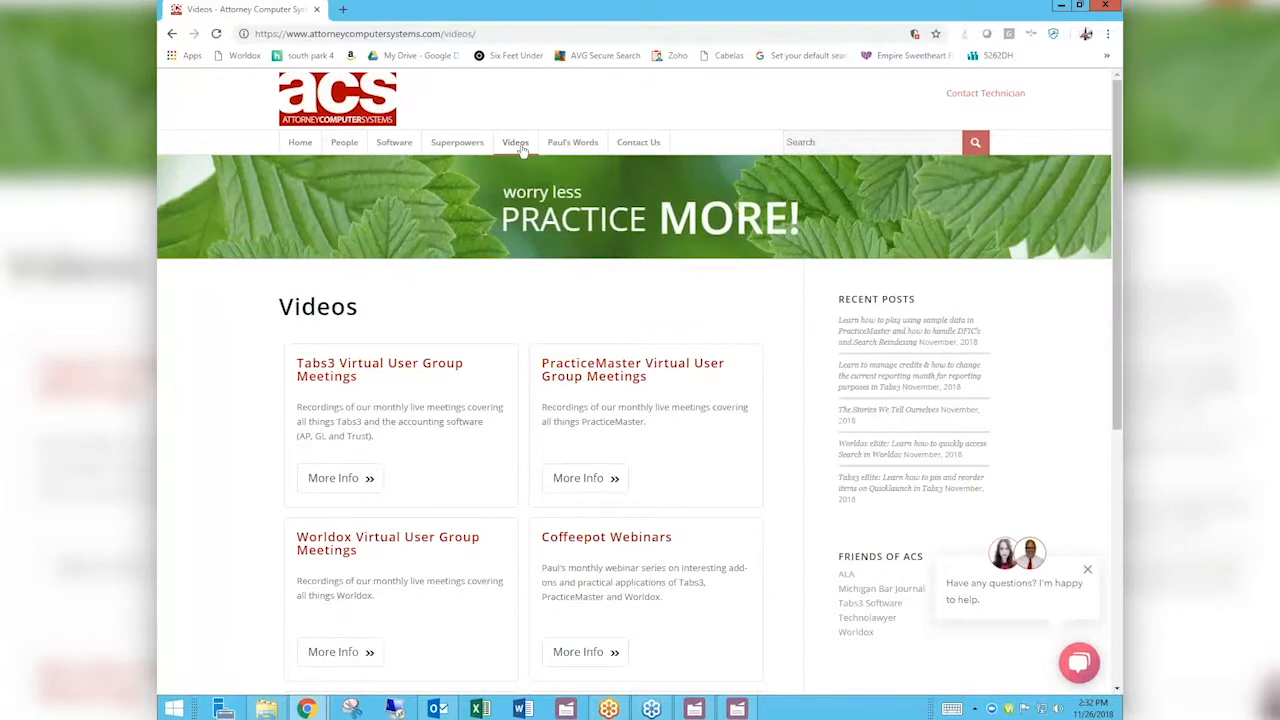
{"action": "scroll", "coordinate": [521, 150], "scroll_direction": "down", "scroll_amount": 2}
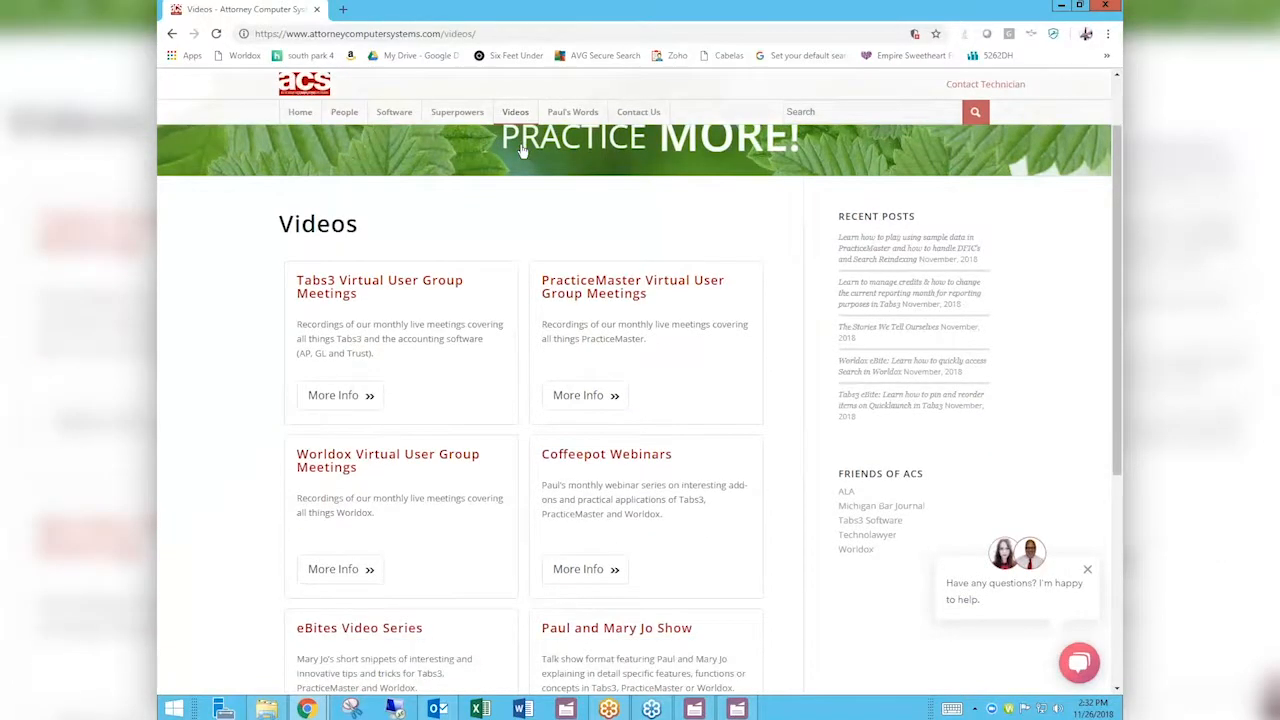
{"action": "scroll", "coordinate": [521, 150], "scroll_direction": "down", "scroll_amount": 2}
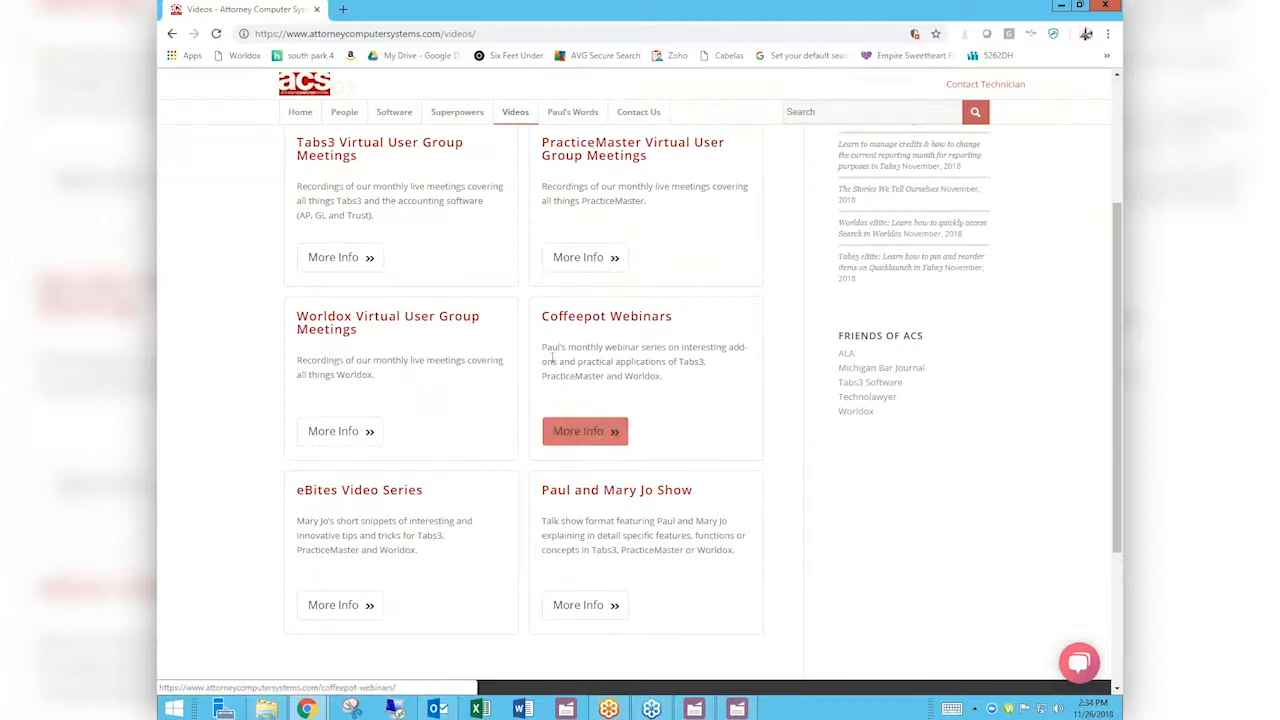
- Open the PracticeMaster Virtual User Group Meetings page and review the December 17, 2018 session and earlier recordings
{"action": "left_click", "coordinate": [590, 259]}
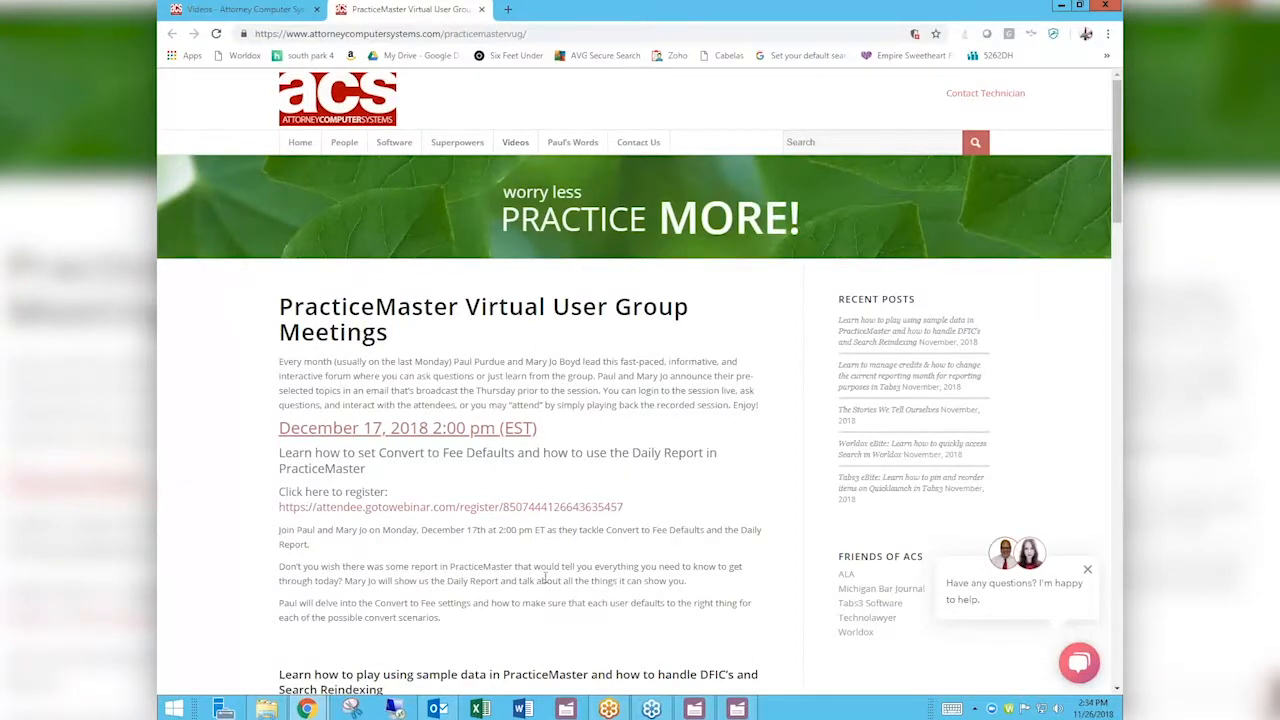
{"action": "scroll", "coordinate": [545, 577], "scroll_direction": "down", "scroll_amount": 1}
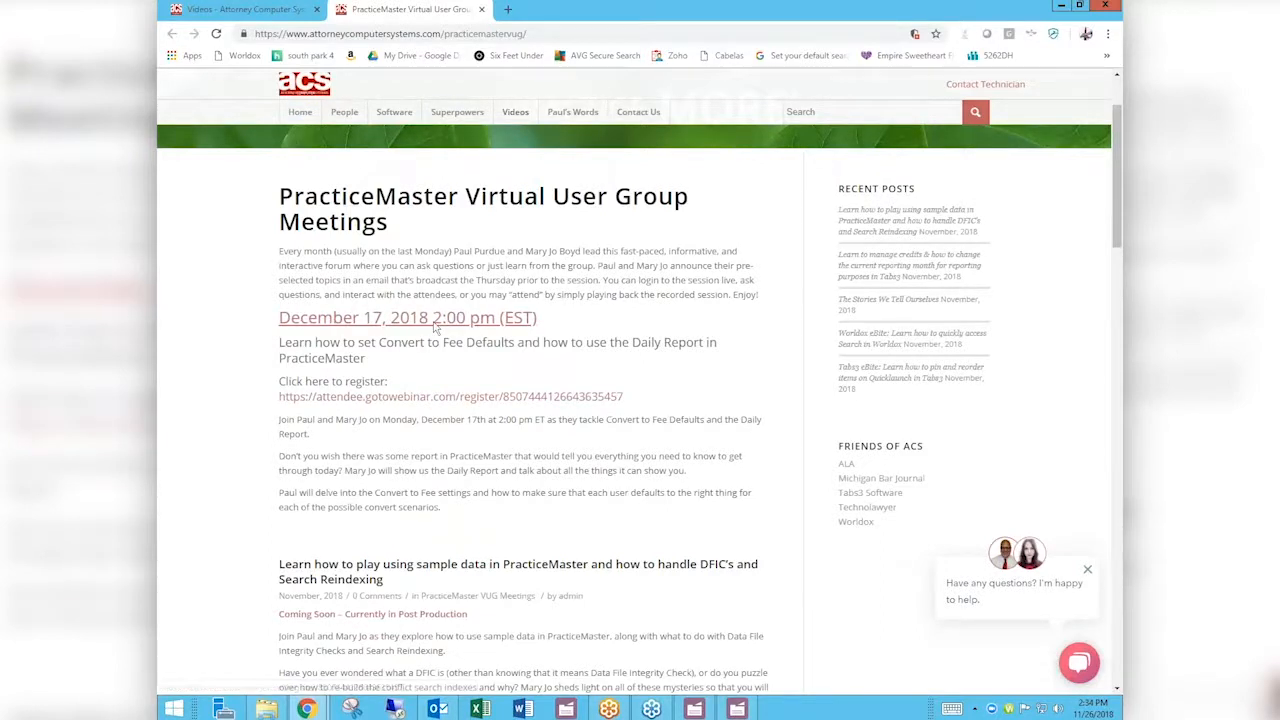
{"action": "scroll", "coordinate": [700, 395], "scroll_direction": "down", "scroll_amount": 2}
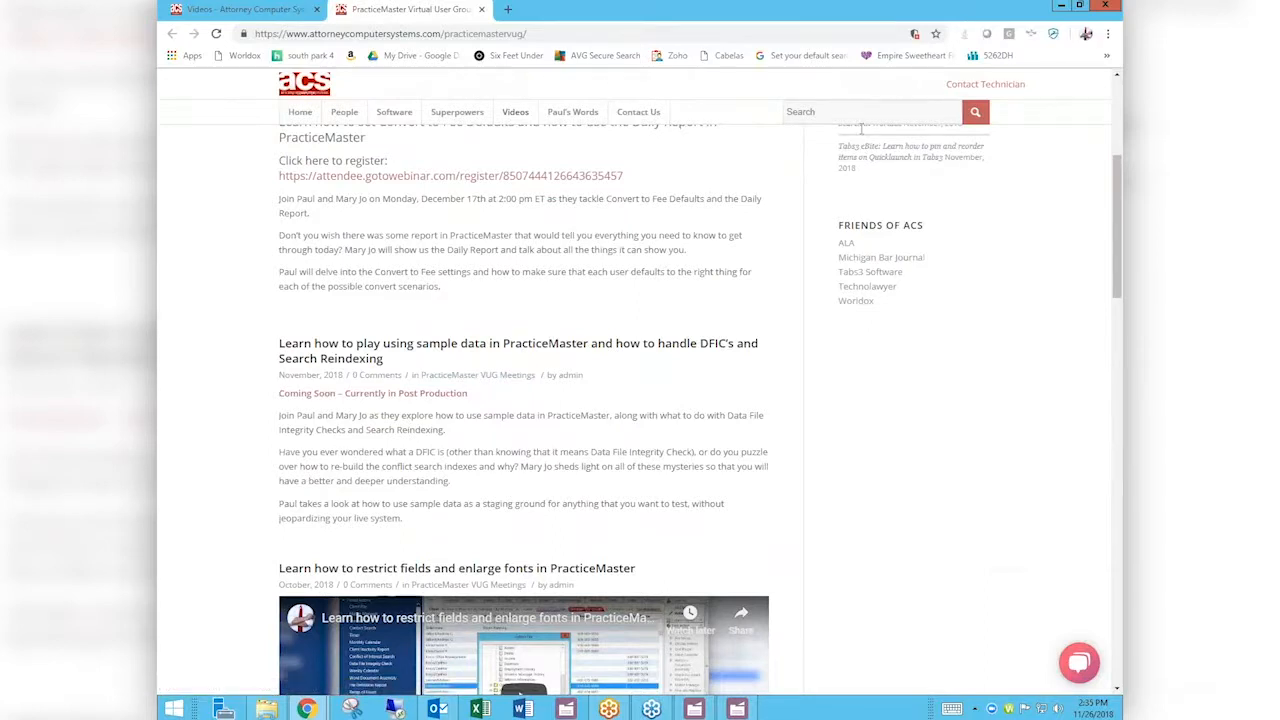
- Search the Attorney Computer Systems website for "email"
{"action": "type", "text": "email"}
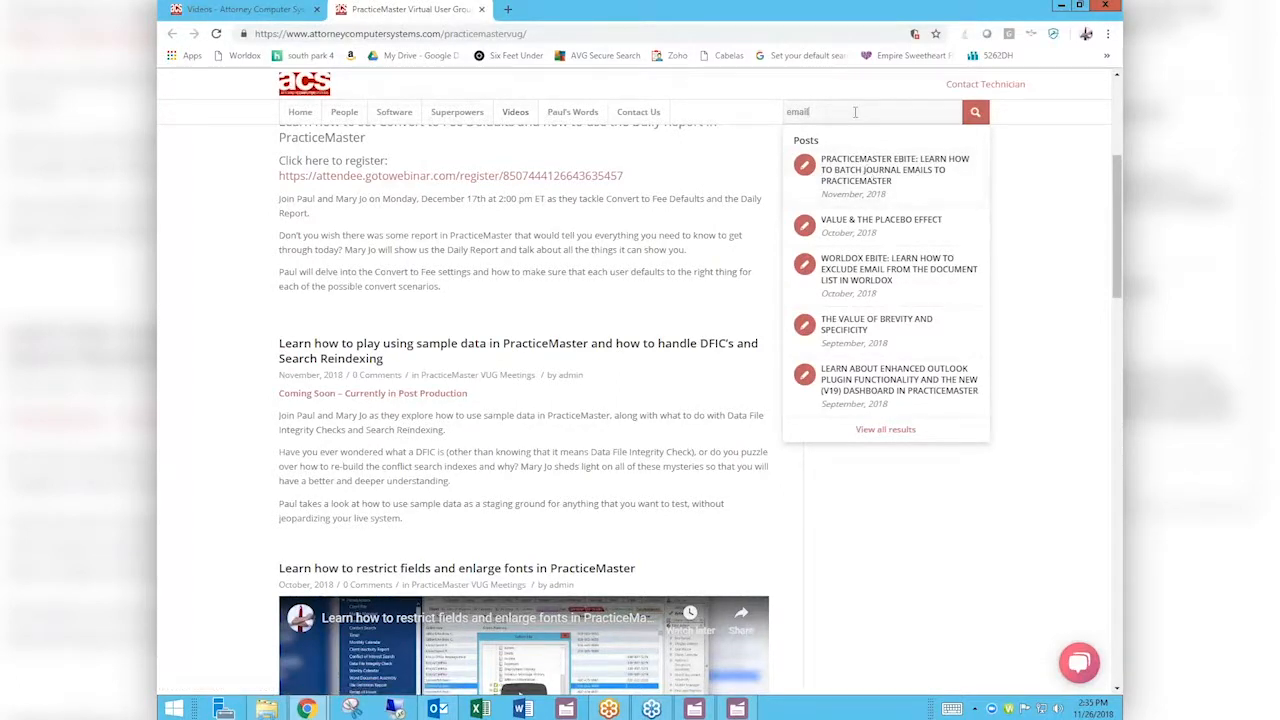
{"action": "key", "text": "Return"}
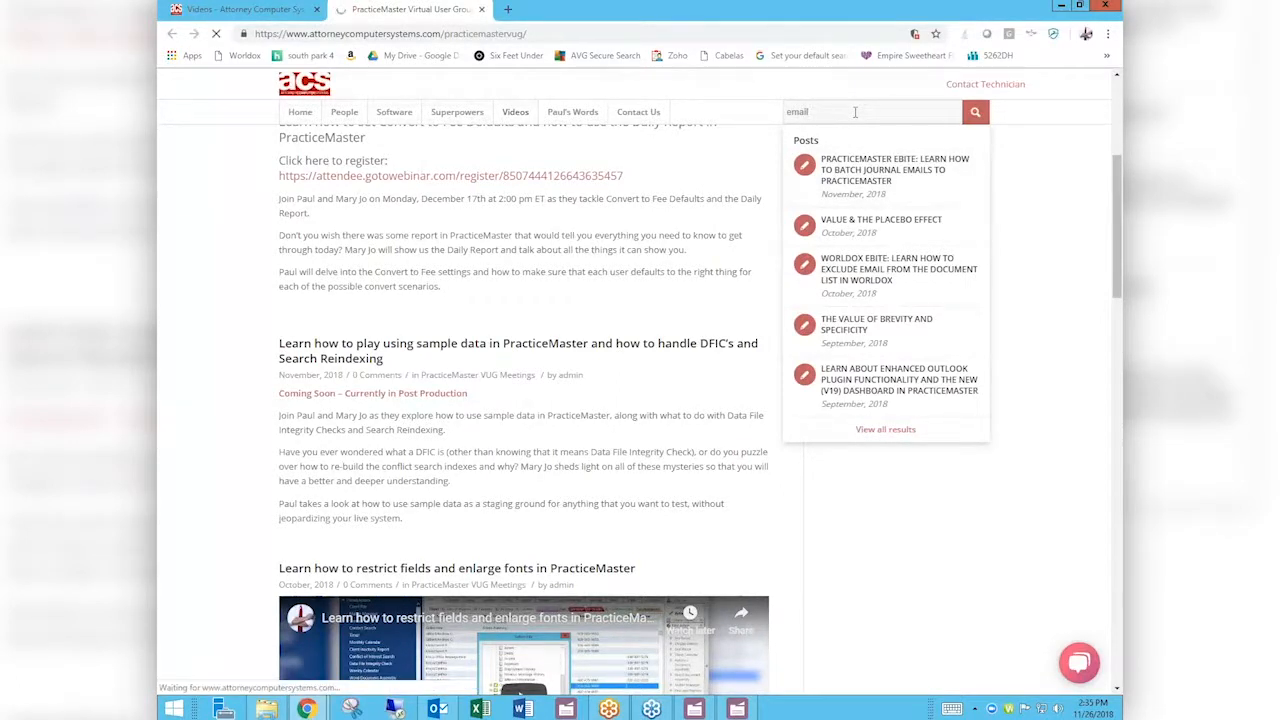